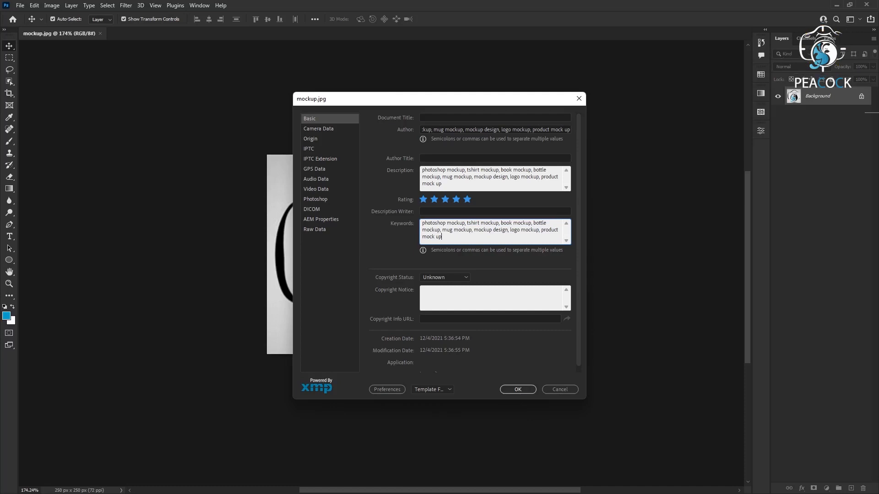
Move on to the Document Title field in mockup.jpg's File Info.
{"action": "left_click", "coordinate": [428, 118]}
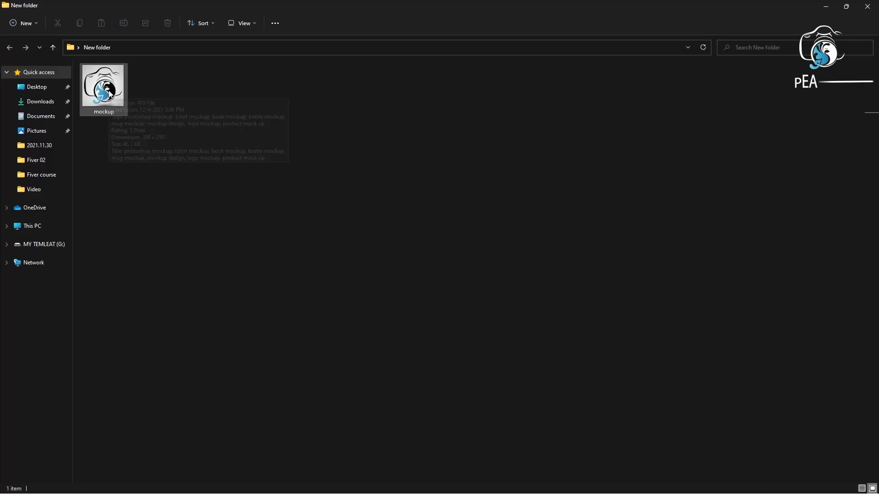
{"action": "mouse_move", "coordinate": [110, 93]}
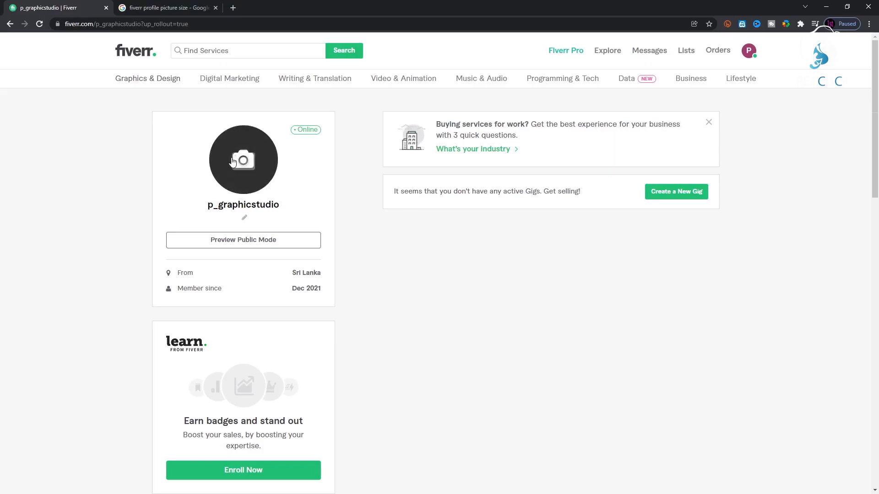
Upload the mockup image from New folder as the Fiverr profile picture.
{"action": "left_click", "coordinate": [233, 161]}
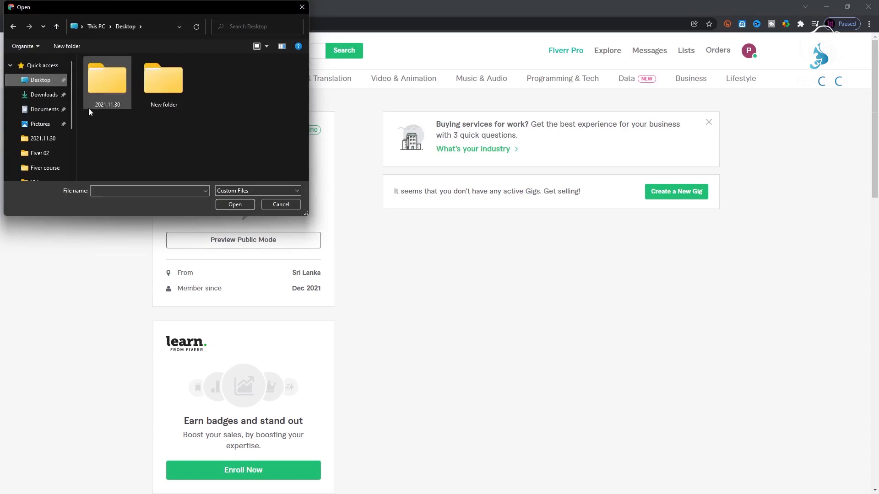
{"action": "double_click", "coordinate": [153, 93]}
{"action": "left_click", "coordinate": [108, 81]}
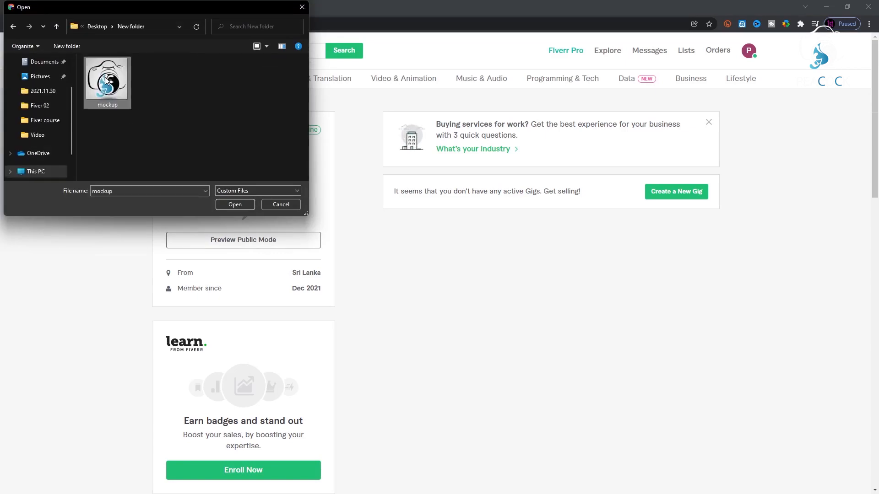
{"action": "left_click", "coordinate": [234, 206]}
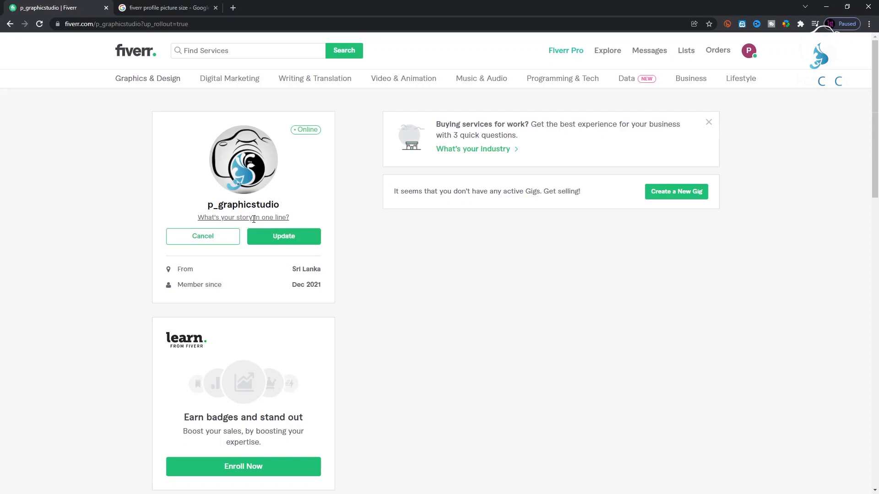
Paste the list of mockup types into the story, trimmed to end at bottle mockup.
{"action": "key", "text": "ctrl+v"}
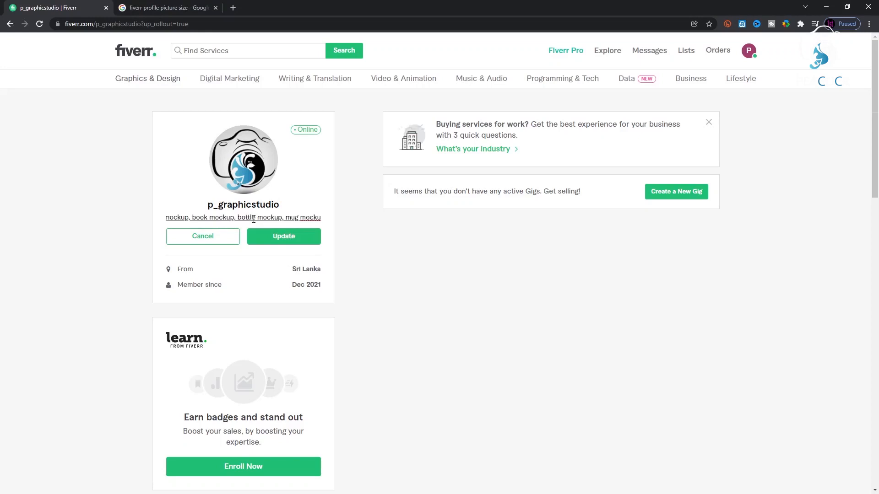
{"action": "key", "text": "BackSpace"}
{"action": "key", "text": "BackSpace"}
{"action": "key", "text": "BackSpace"}
{"action": "key", "text": "BackSpace"}
{"action": "key", "text": "BackSpace"}
{"action": "key", "text": "BackSpace"}
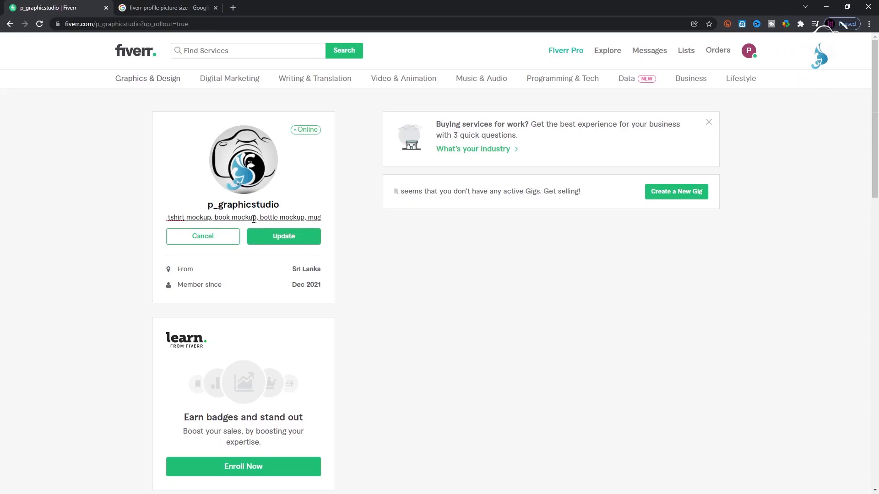
{"action": "key", "text": "BackSpace"}
{"action": "key", "text": "BackSpace"}
{"action": "key", "text": "BackSpace"}
{"action": "key", "text": "BackSpace"}
{"action": "key", "text": "BackSpace"}
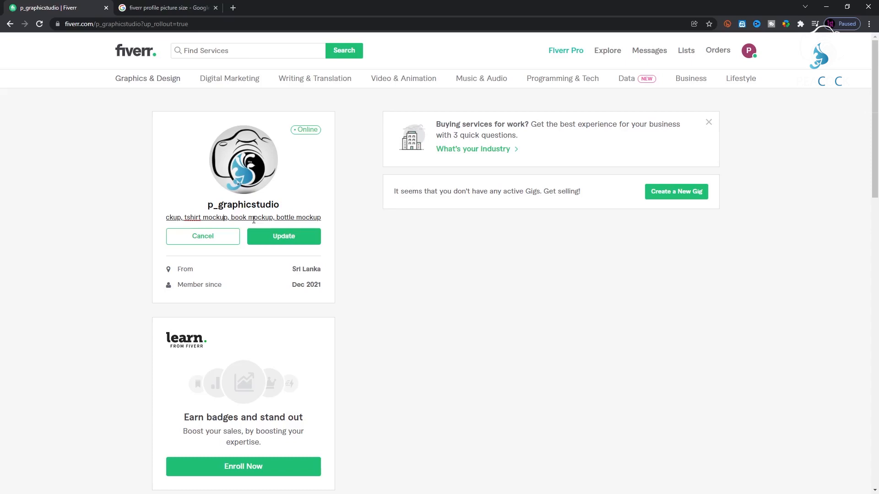
{"action": "key", "text": "Home"}
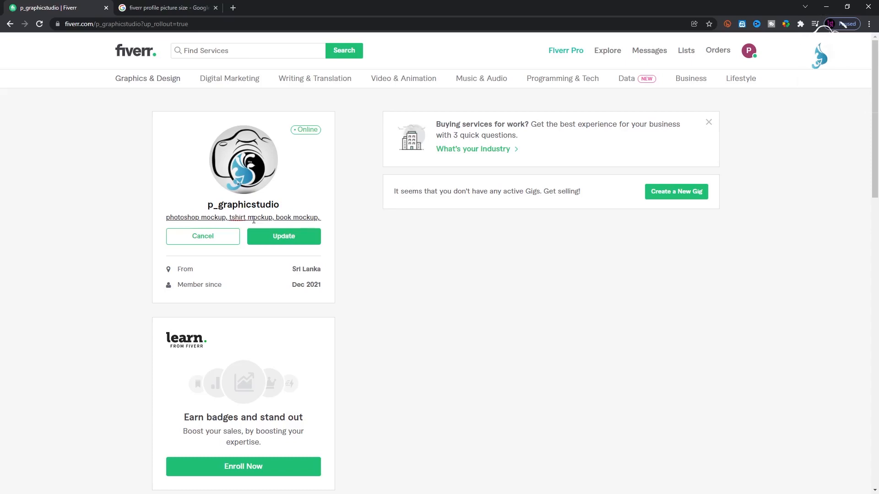
{"action": "type", "text": "bP"}
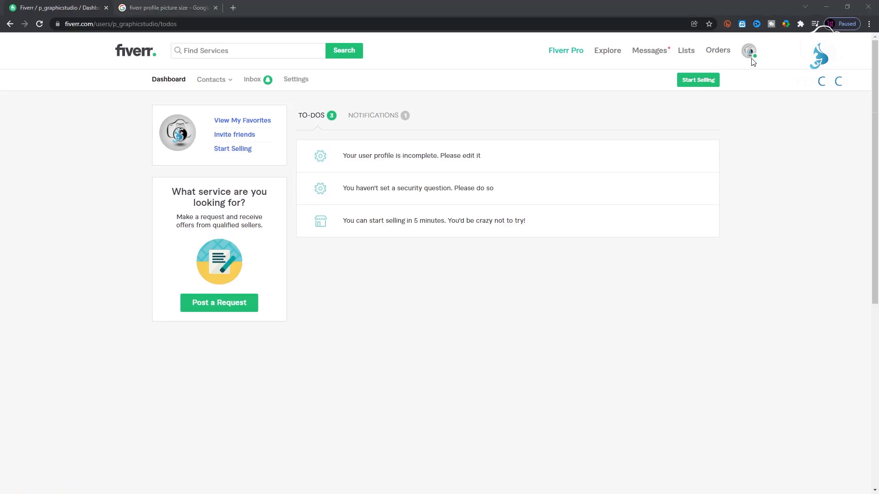
Start selling from the to-do list and continue past the profile tips page.
{"action": "left_click", "coordinate": [430, 231]}
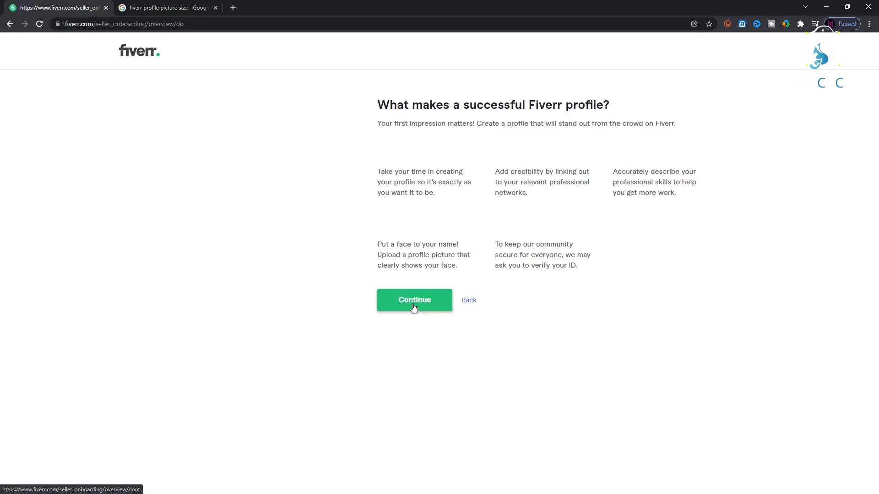
{"action": "left_click", "coordinate": [413, 306]}
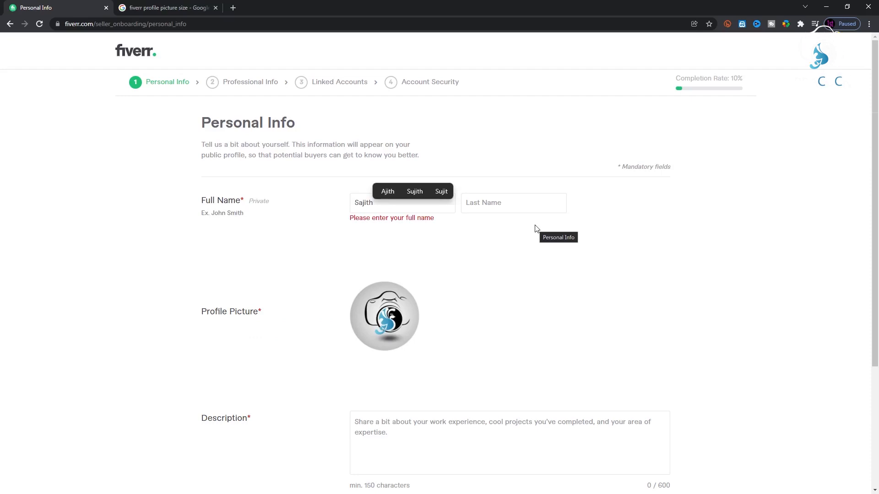
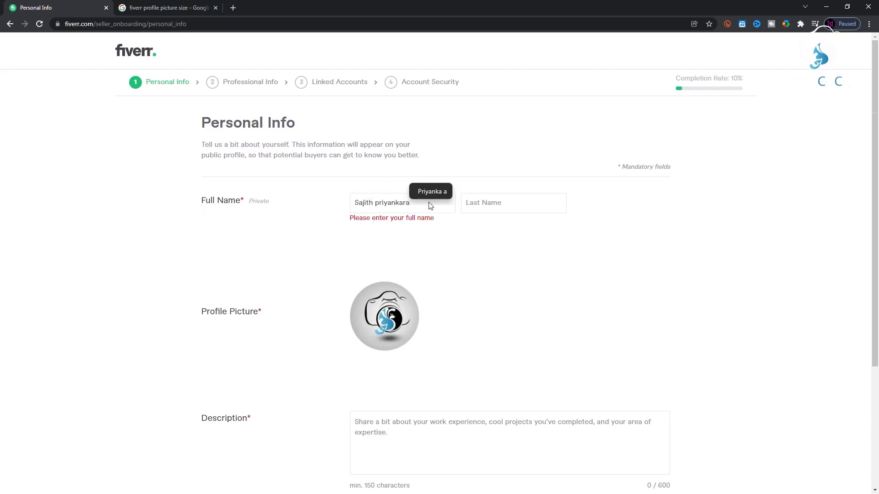
Enter the seller's first and last name in the full-name fields.
{"action": "left_click", "coordinate": [541, 206]}
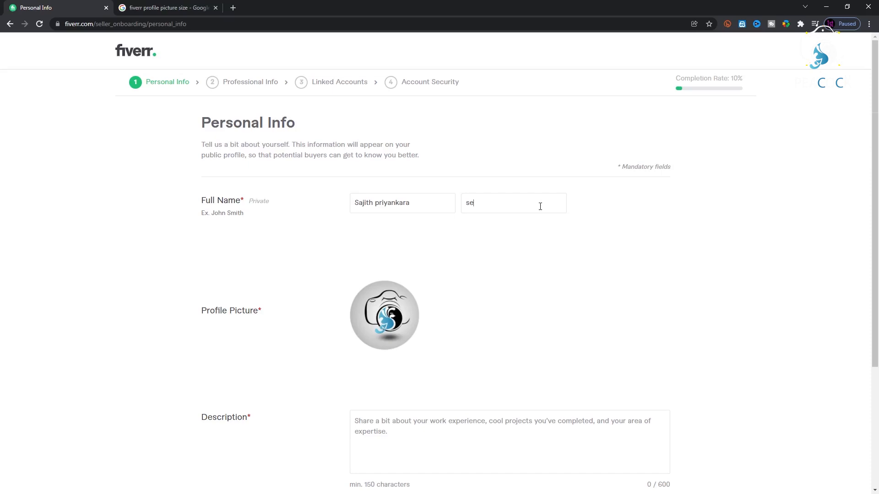
Write the 435-character description offering mockup services and add a new language.
{"action": "scroll", "coordinate": [541, 207], "scroll_direction": "down", "scroll_amount": 4}
{"action": "left_click", "coordinate": [426, 259]}
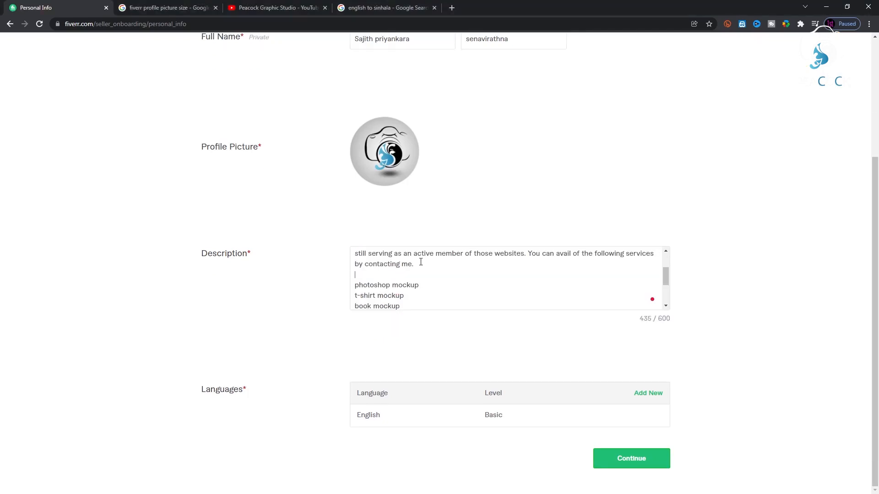
{"action": "scroll", "coordinate": [503, 280], "scroll_direction": "down", "scroll_amount": 3}
{"action": "mouse_move", "coordinate": [649, 297]}
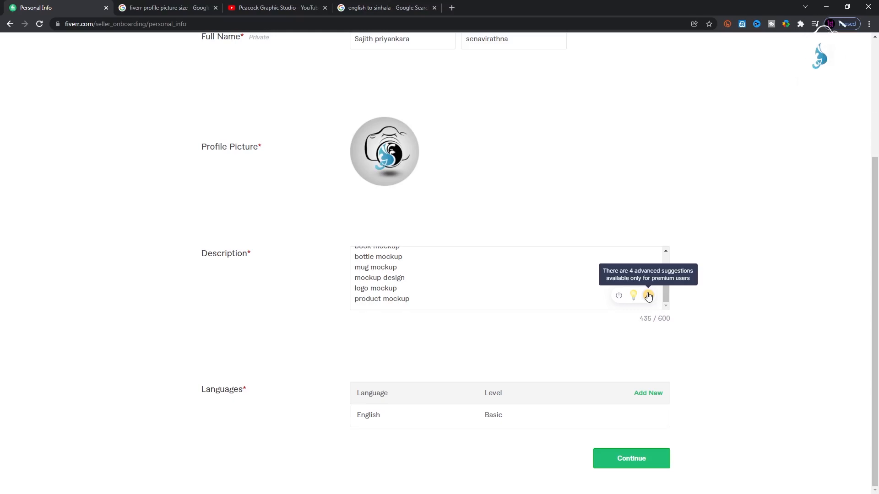
{"action": "left_click", "coordinate": [648, 393]}
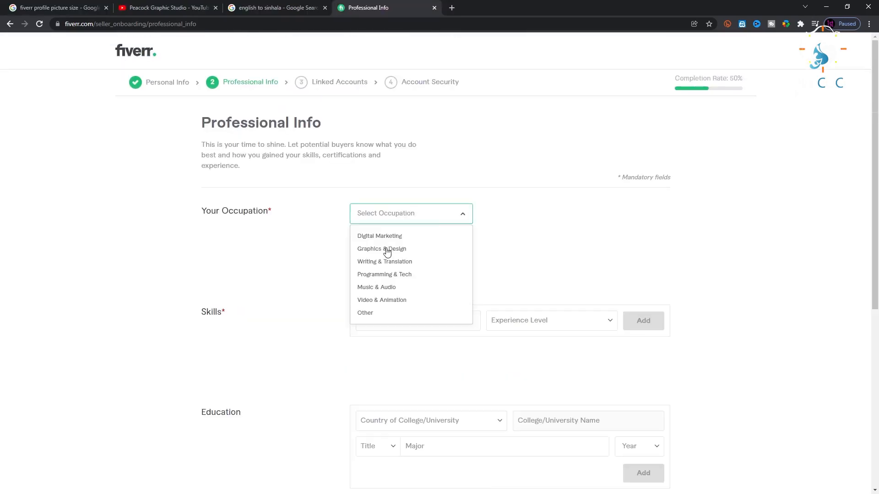
Set occupation Graphics & Design from 2012 to 2019, with Logo Design unticked.
{"action": "left_click", "coordinate": [388, 250]}
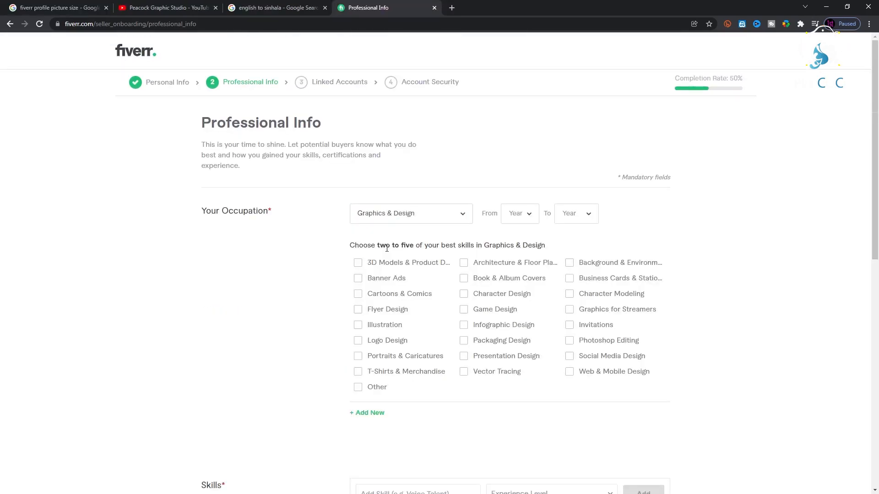
{"action": "left_click", "coordinate": [528, 214]}
{"action": "scroll", "coordinate": [526, 249], "scroll_direction": "down", "scroll_amount": 1}
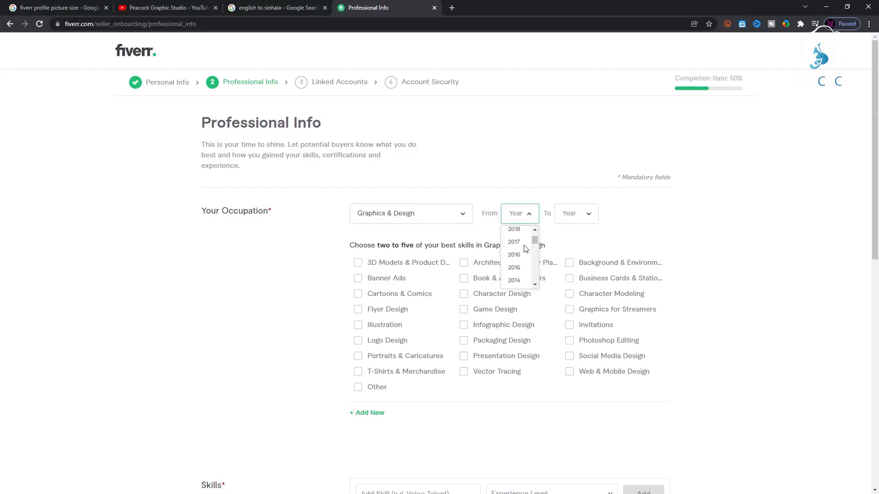
{"action": "scroll", "coordinate": [525, 252], "scroll_direction": "down", "scroll_amount": 2}
{"action": "left_click", "coordinate": [517, 256]}
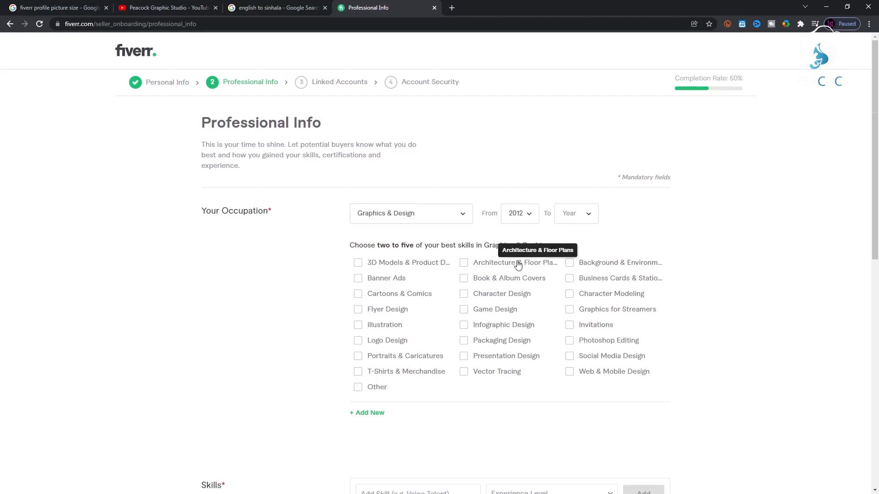
{"action": "left_click", "coordinate": [576, 214]}
{"action": "left_click", "coordinate": [575, 241]}
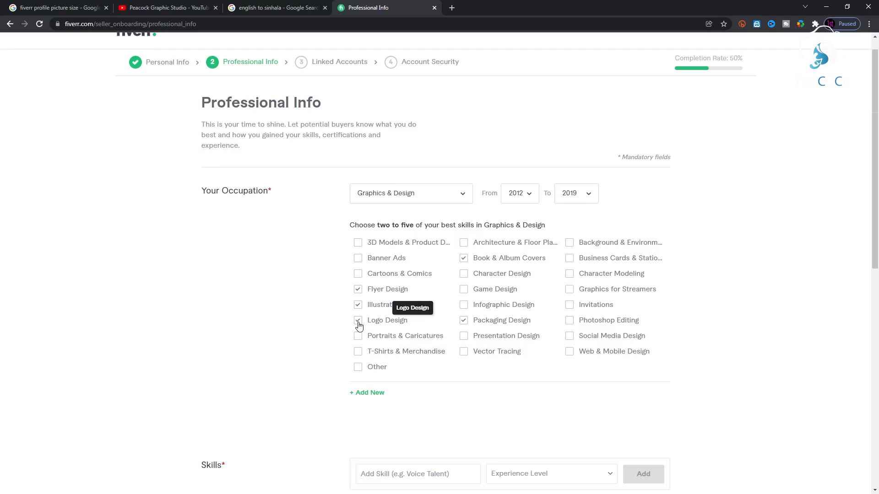
{"action": "left_click", "coordinate": [359, 323]}
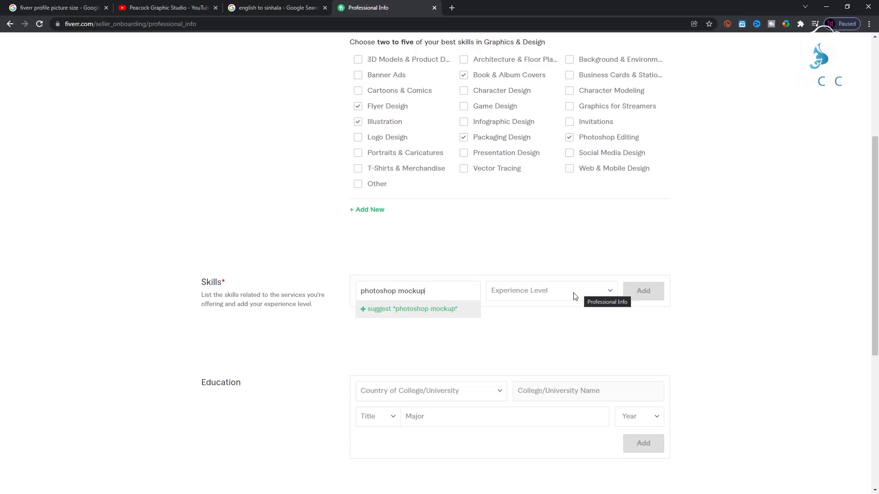
Add photoshop mockup as an Expert-level skill.
{"action": "left_click", "coordinate": [576, 296]}
{"action": "left_click", "coordinate": [539, 322]}
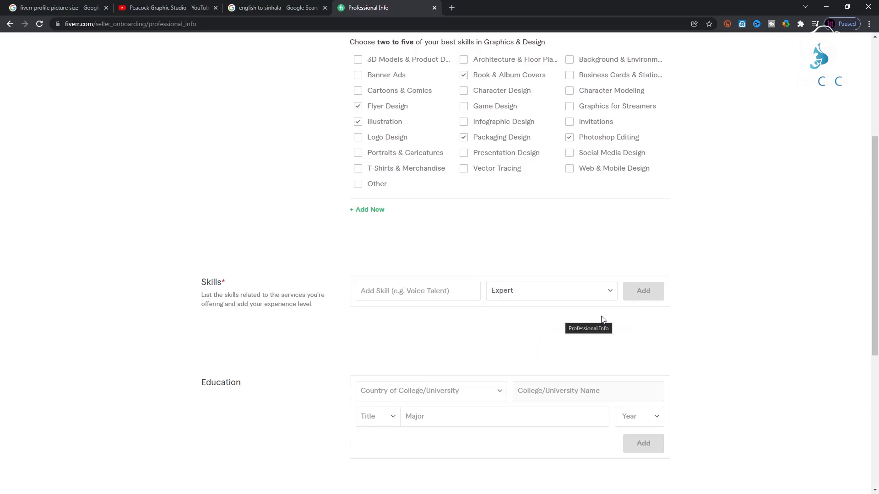
{"action": "left_click", "coordinate": [467, 291]}
{"action": "left_click", "coordinate": [437, 315]}
{"action": "left_click", "coordinate": [643, 291]}
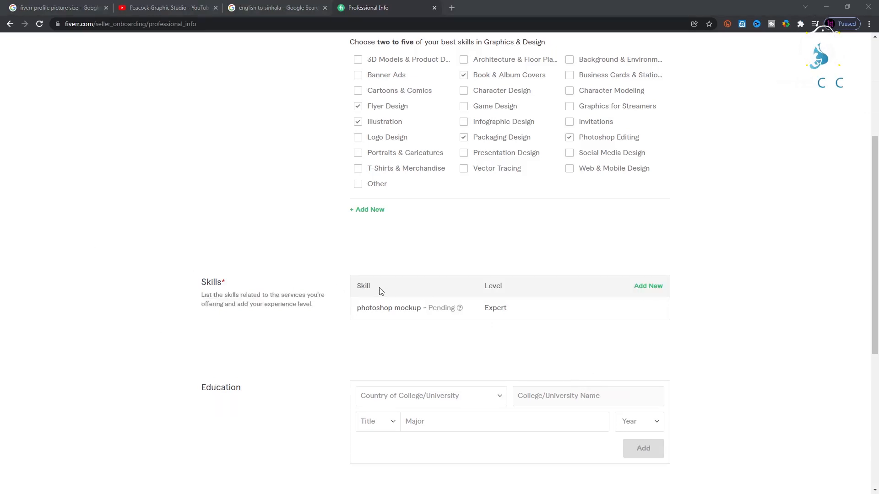
Add tshirt mockup as an Expert-level skill.
{"action": "left_click", "coordinate": [649, 286]}
{"action": "left_click", "coordinate": [390, 292]}
{"action": "type", "text": "tshirt mockup"}
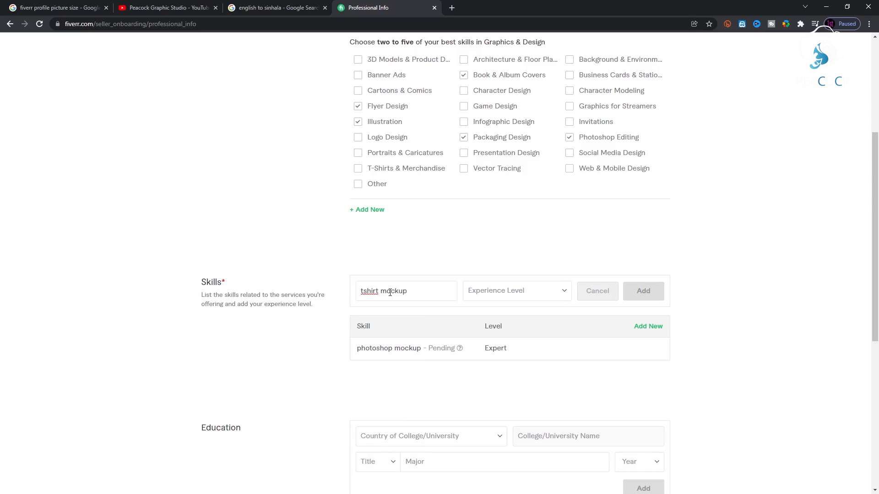
{"action": "left_click", "coordinate": [435, 313]}
{"action": "left_click", "coordinate": [561, 293]}
{"action": "left_click", "coordinate": [545, 341]}
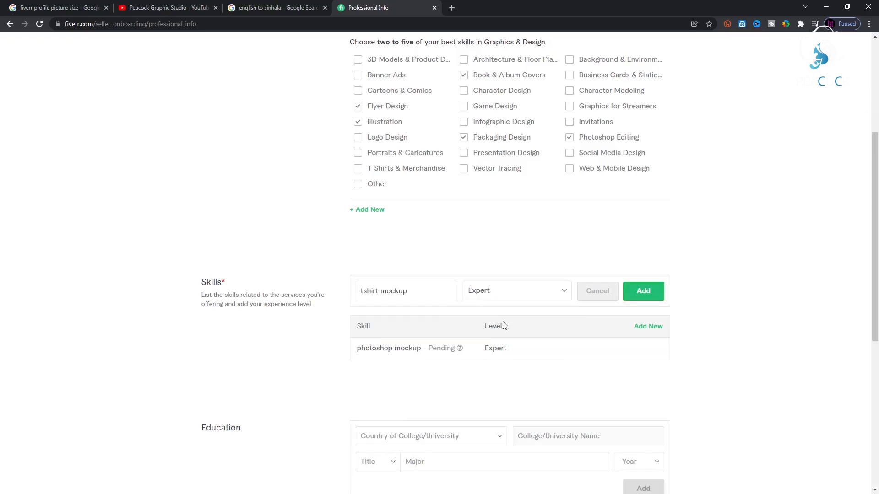
{"action": "left_click", "coordinate": [643, 291]}
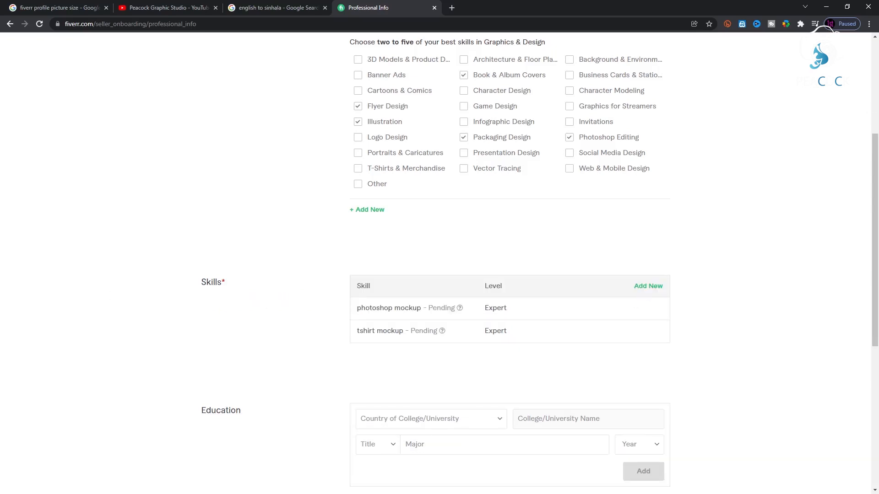
Add book mockup at Expert level.
{"action": "left_click", "coordinate": [648, 286]}
{"action": "left_click", "coordinate": [416, 291]}
{"action": "type", "text": "book mockup"}
{"action": "left_click", "coordinate": [546, 294]}
{"action": "left_click", "coordinate": [547, 321]}
{"action": "left_click", "coordinate": [649, 292]}
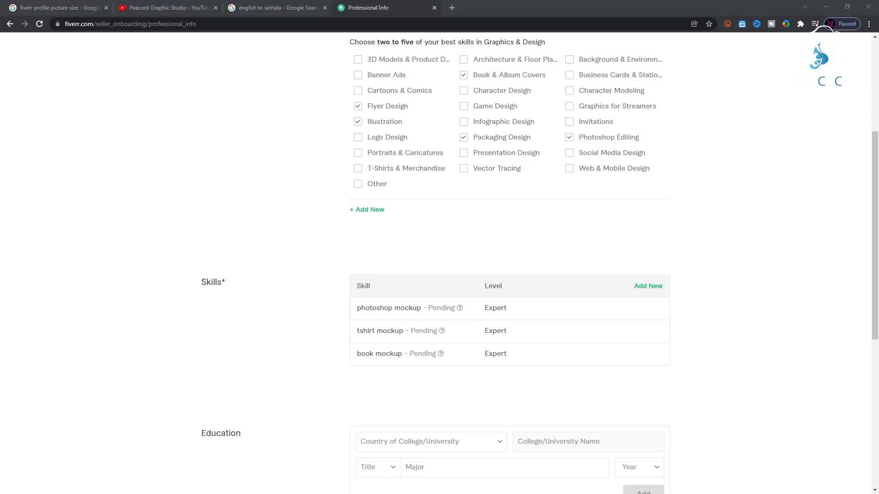
Add bottle mockup and mug mockup as Expert skills.
{"action": "left_click", "coordinate": [659, 288]}
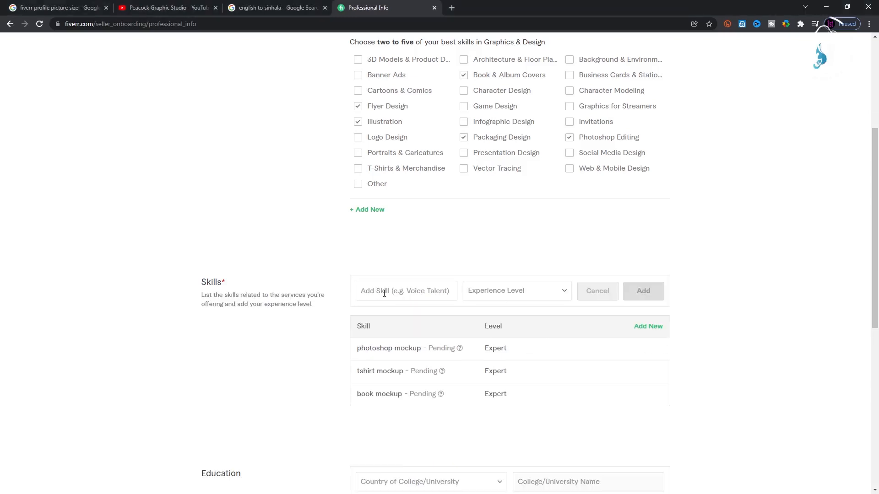
{"action": "type", "text": "bottle mockup"}
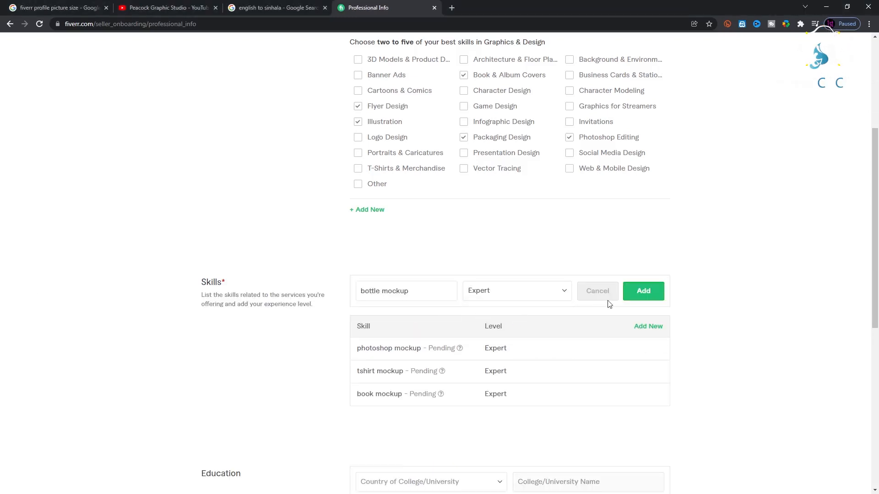
{"action": "key", "text": "Return"}
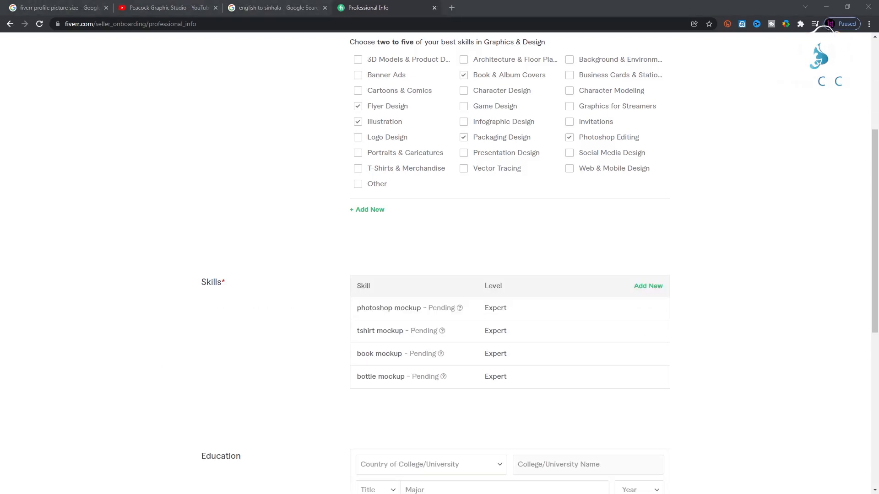
{"action": "left_click", "coordinate": [649, 286]}
{"action": "type", "text": "mug mockup"}
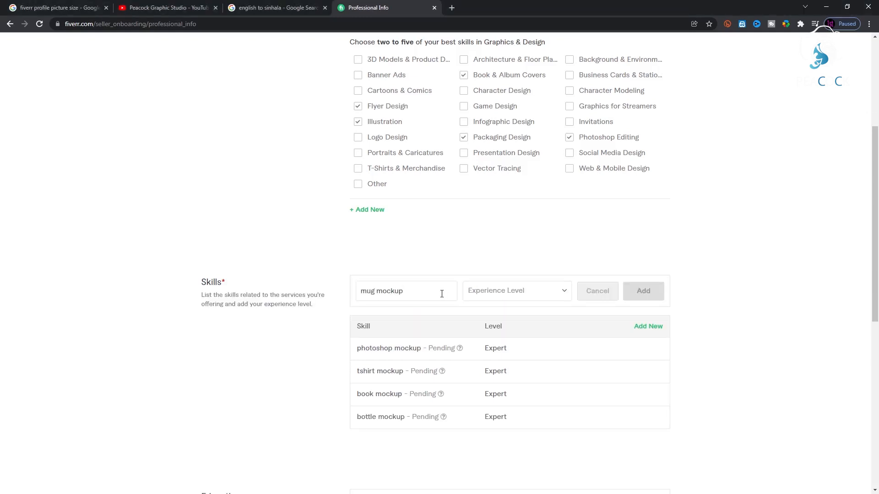
{"action": "left_click", "coordinate": [526, 295]}
{"action": "left_click", "coordinate": [488, 323]}
{"action": "key", "text": "Return"}
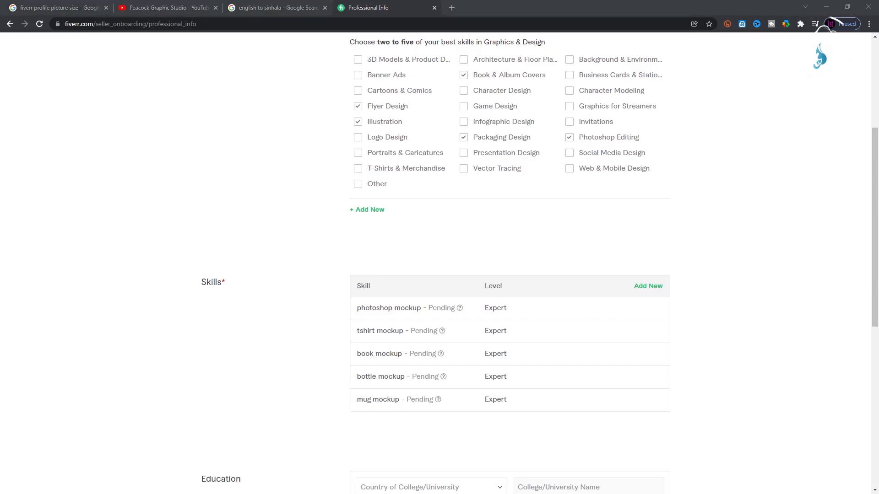
Add Mockup design from the suggestions at Expert level.
{"action": "left_click", "coordinate": [648, 286]}
{"action": "type", "text": "mockup design"}
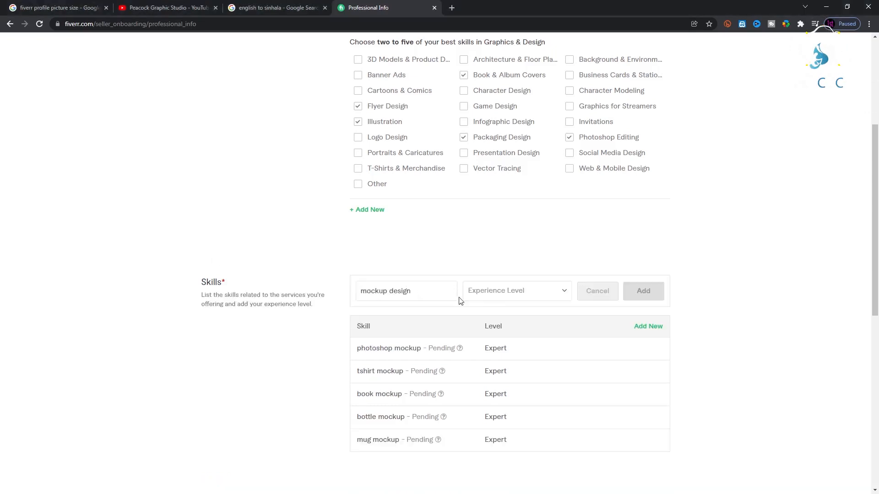
{"action": "left_click", "coordinate": [389, 309]}
{"action": "left_click", "coordinate": [541, 297]}
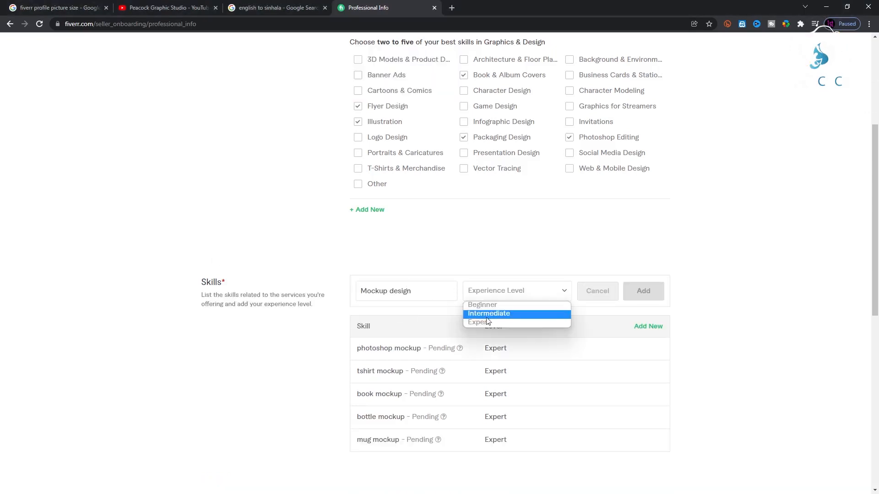
{"action": "left_click", "coordinate": [494, 320]}
{"action": "left_click", "coordinate": [643, 291]}
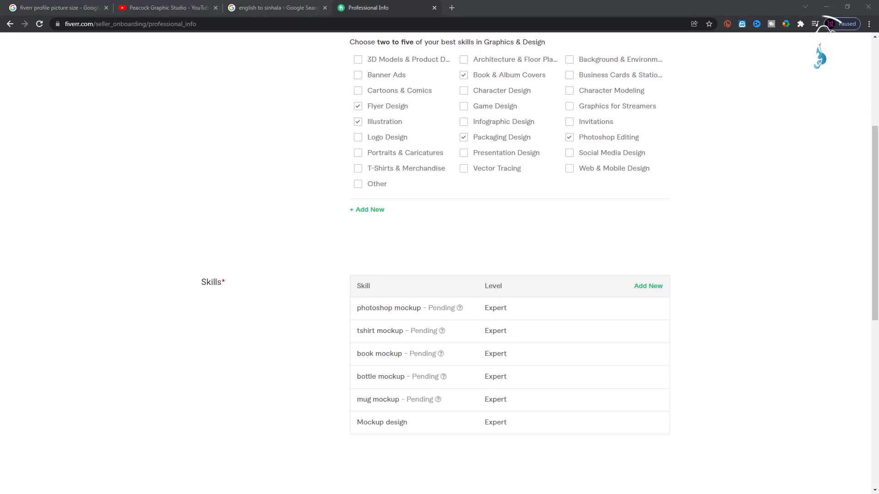
Add logo mockup at Expert level.
{"action": "left_click", "coordinate": [650, 286]}
{"action": "left_click", "coordinate": [407, 292]}
{"action": "type", "text": "logo mockup"}
{"action": "left_click", "coordinate": [440, 309]}
{"action": "left_click", "coordinate": [503, 294]}
{"action": "left_click", "coordinate": [518, 327]}
{"action": "left_click", "coordinate": [643, 292]}
{"action": "scroll", "coordinate": [438, 308], "scroll_direction": "down", "scroll_amount": 2}
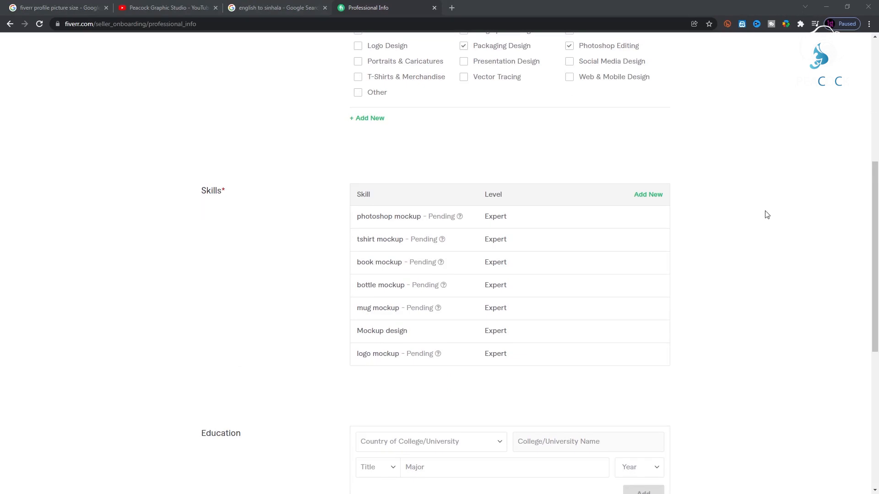
Add product mock up at Expert level.
{"action": "left_click", "coordinate": [648, 194]}
{"action": "left_click", "coordinate": [439, 201]}
{"action": "type", "text": "product mock up"}
{"action": "left_click", "coordinate": [441, 219]}
{"action": "left_click", "coordinate": [526, 201]}
{"action": "left_click", "coordinate": [527, 249]}
{"action": "left_click", "coordinate": [644, 199]}
Add Graphic design from the suggestions at Expert level.
{"action": "mouse_move", "coordinate": [437, 356]}
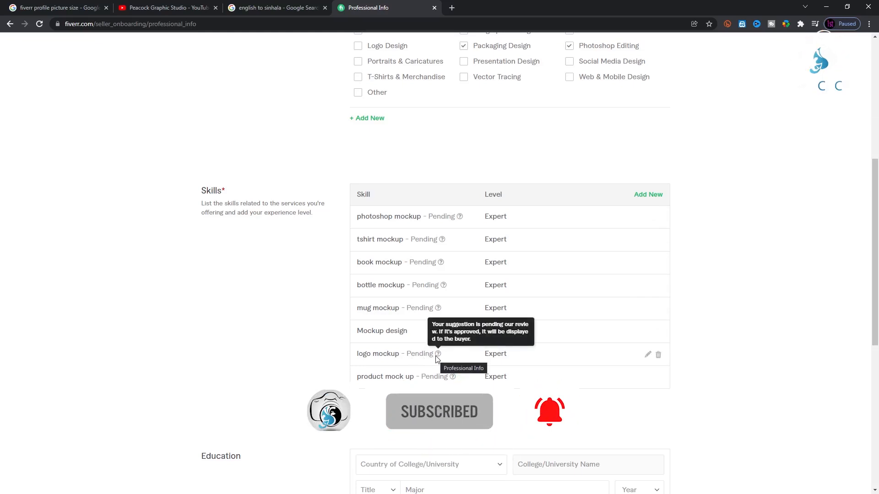
{"action": "left_click", "coordinate": [643, 197]}
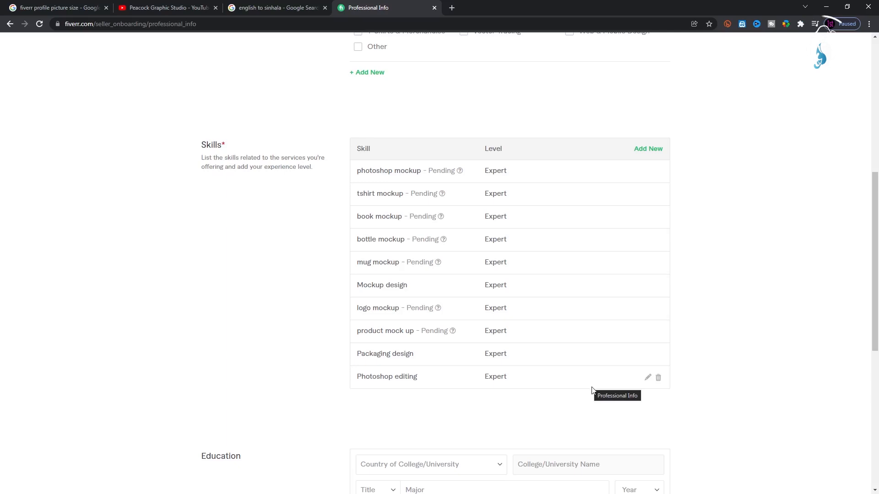
{"action": "scroll", "coordinate": [572, 373], "scroll_direction": "up", "scroll_amount": 2}
{"action": "left_click", "coordinate": [648, 240]}
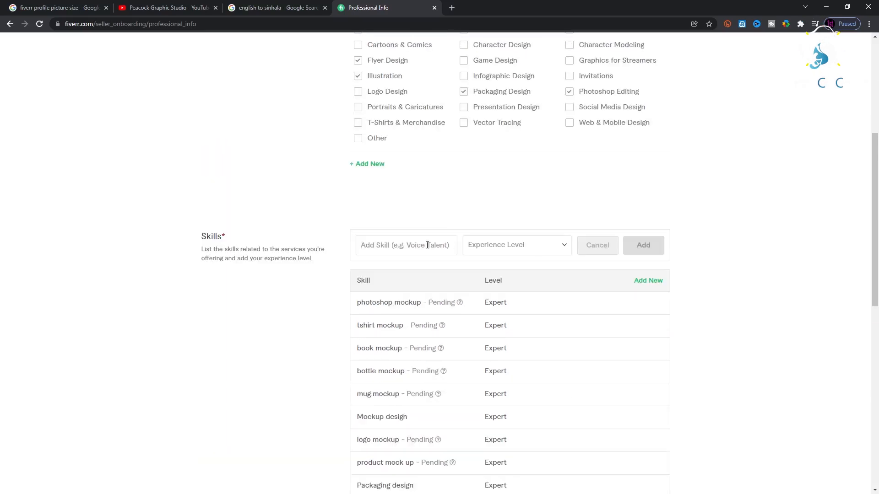
{"action": "type", "text": "graphic"}
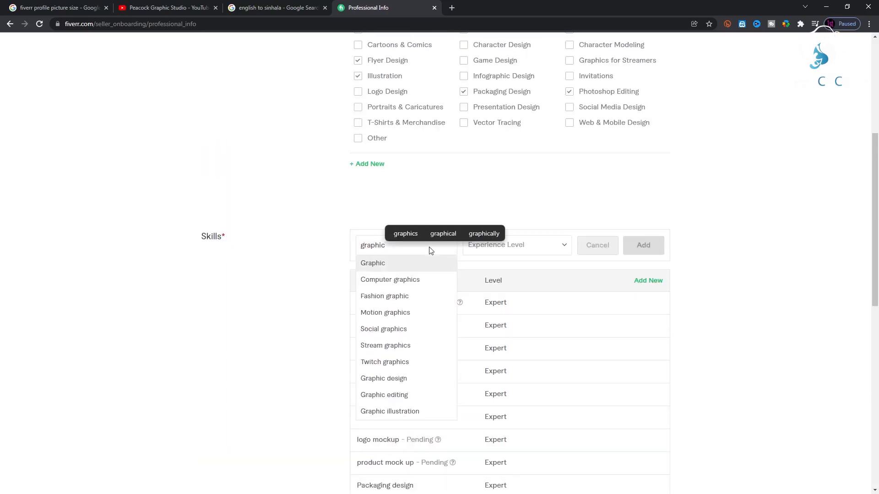
{"action": "type", "text": " d"}
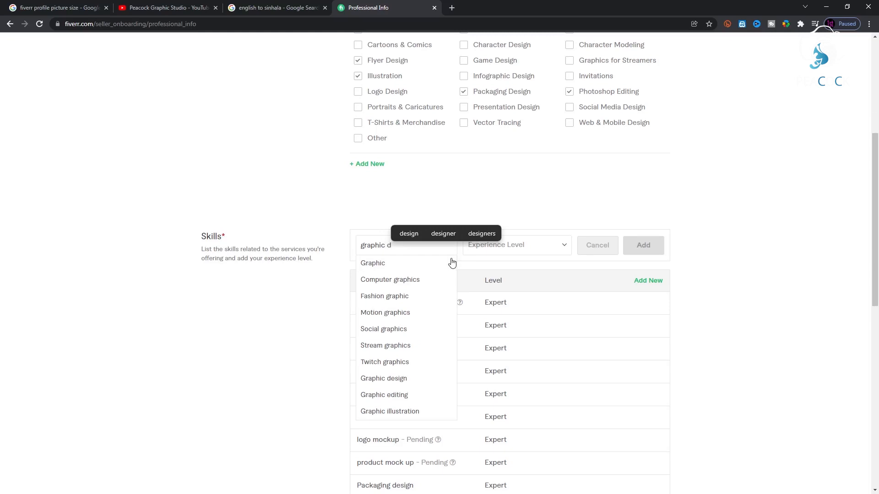
{"action": "left_click", "coordinate": [405, 265]}
{"action": "left_click", "coordinate": [517, 245]}
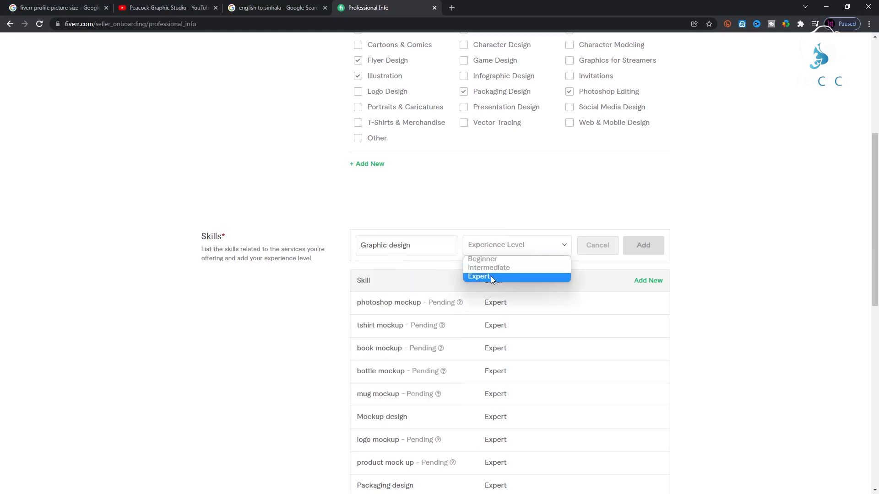
{"action": "left_click", "coordinate": [491, 276]}
{"action": "left_click", "coordinate": [644, 245]}
{"action": "scroll", "coordinate": [596, 300], "scroll_direction": "down", "scroll_amount": 2}
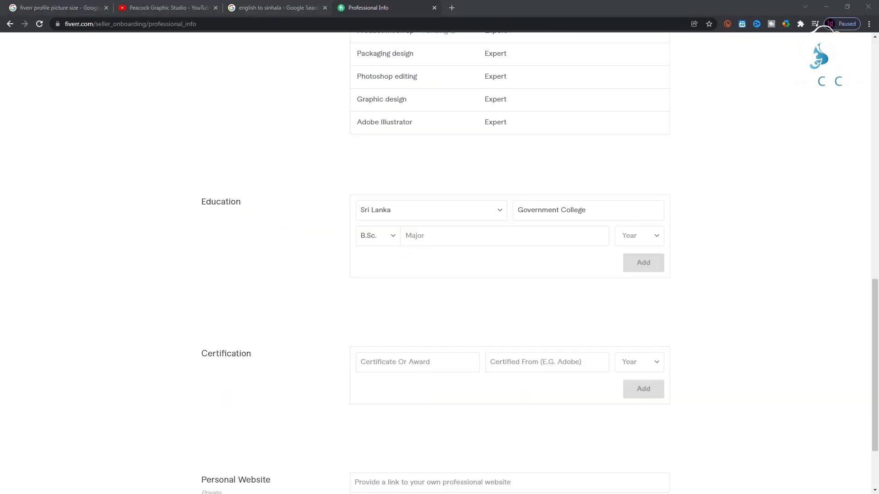
Enter Graphic Designe as the major of the first degree, graduating 2013.
{"action": "left_click", "coordinate": [445, 238]}
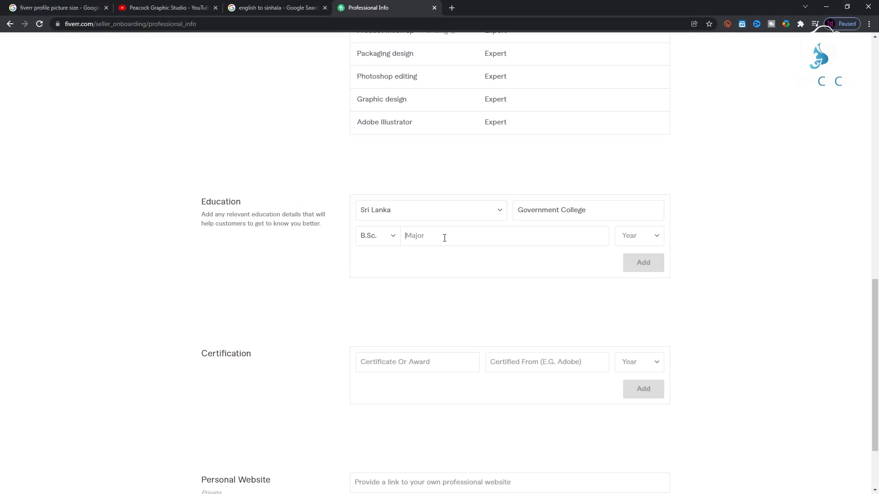
{"action": "type", "text": "Grap"}
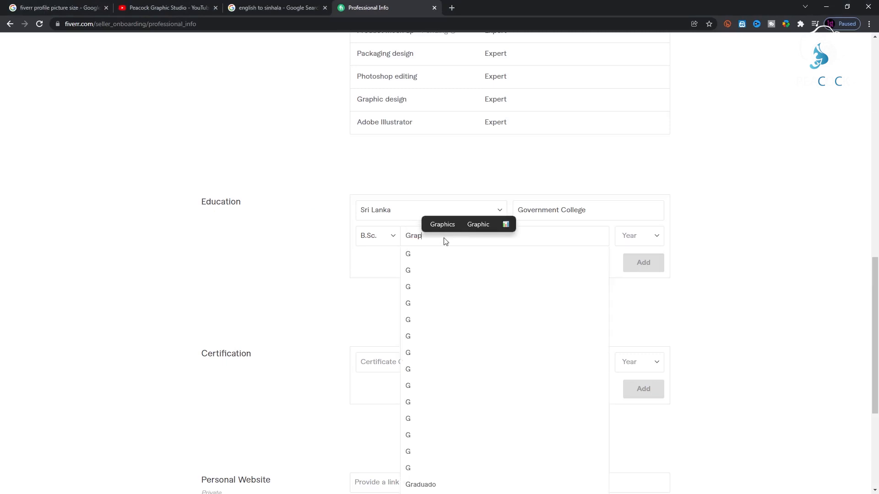
{"action": "type", "text": "hic Design "}
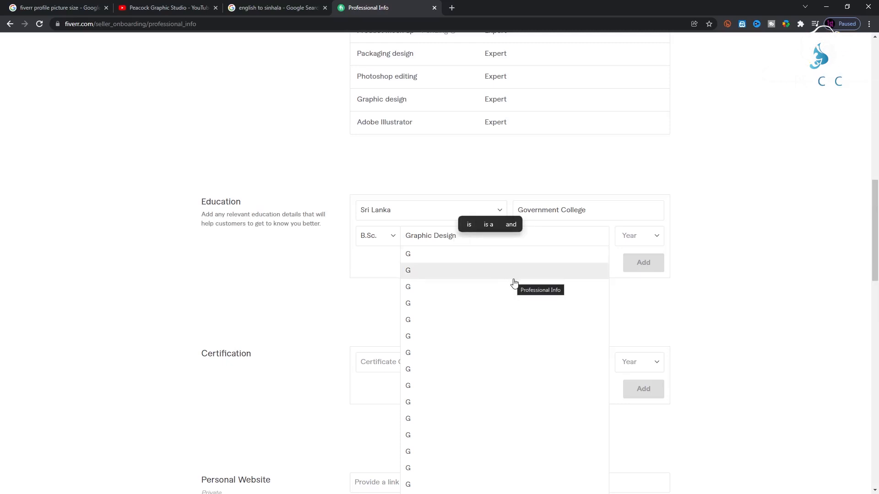
{"action": "type", "text": "e"}
{"action": "left_click", "coordinate": [657, 236]}
{"action": "scroll", "coordinate": [652, 335], "scroll_direction": "down", "scroll_amount": 2}
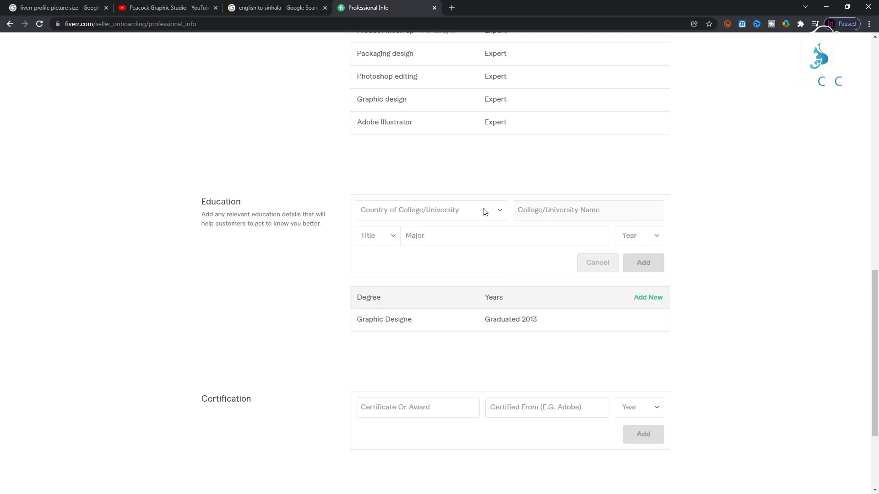
Start a second degree: Sri Lanka, Sabaragamuwa University Of Sri Lanka, title B.A.
{"action": "left_click", "coordinate": [472, 211]}
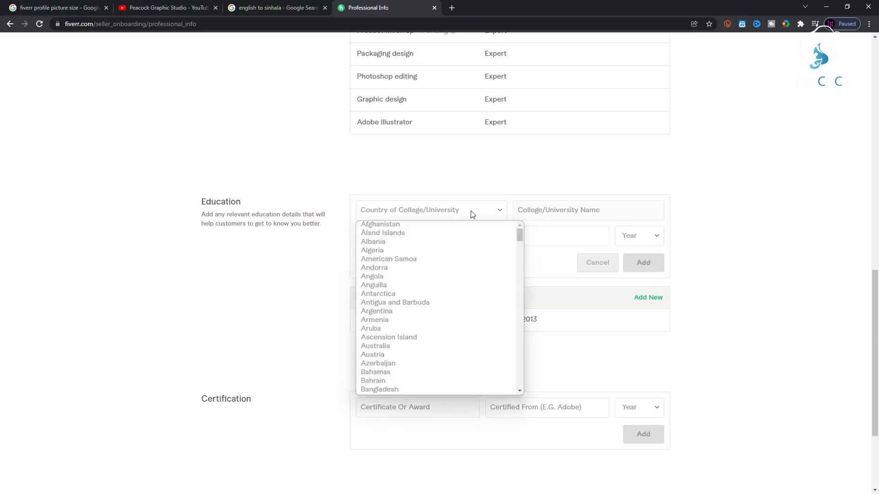
{"action": "key", "text": "s"}
{"action": "scroll", "coordinate": [494, 287], "scroll_direction": "down", "scroll_amount": 6}
{"action": "left_click", "coordinate": [418, 335]}
{"action": "left_click", "coordinate": [579, 209]}
{"action": "type", "text": "Sa"}
{"action": "left_click", "coordinate": [581, 471]}
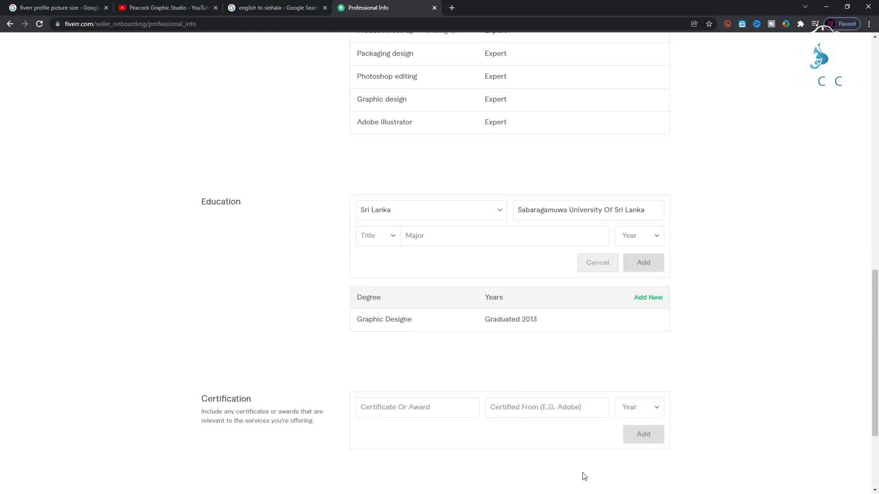
{"action": "left_click", "coordinate": [377, 236]}
{"action": "left_click", "coordinate": [378, 260]}
Set its major to Photoshop Editing, graduation year 2014, and add it.
{"action": "left_click", "coordinate": [448, 238]}
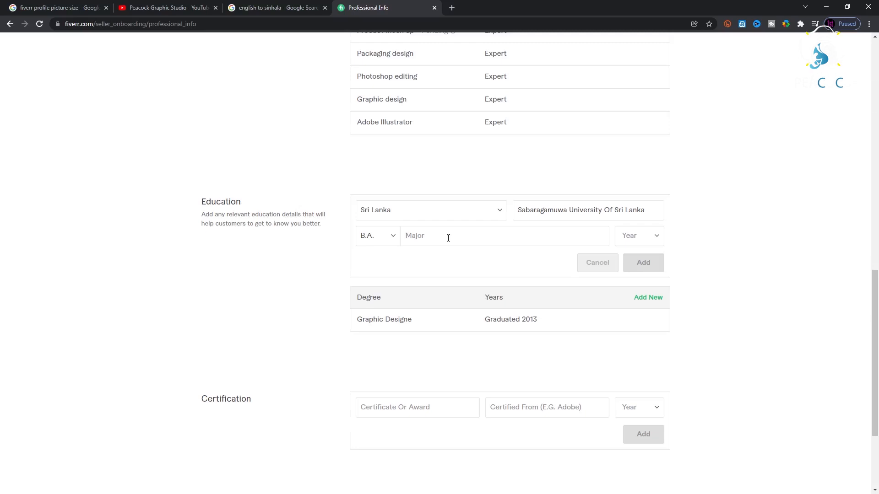
{"action": "type", "text": "P"}
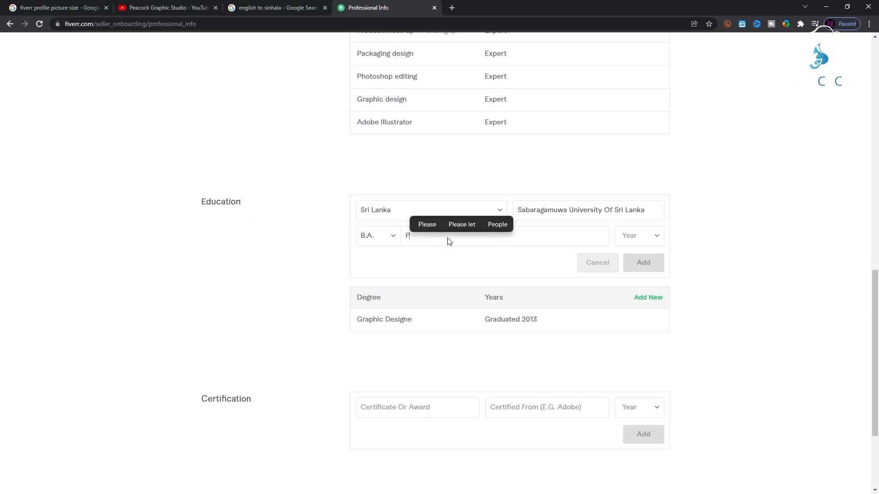
{"action": "type", "text": "hoto"}
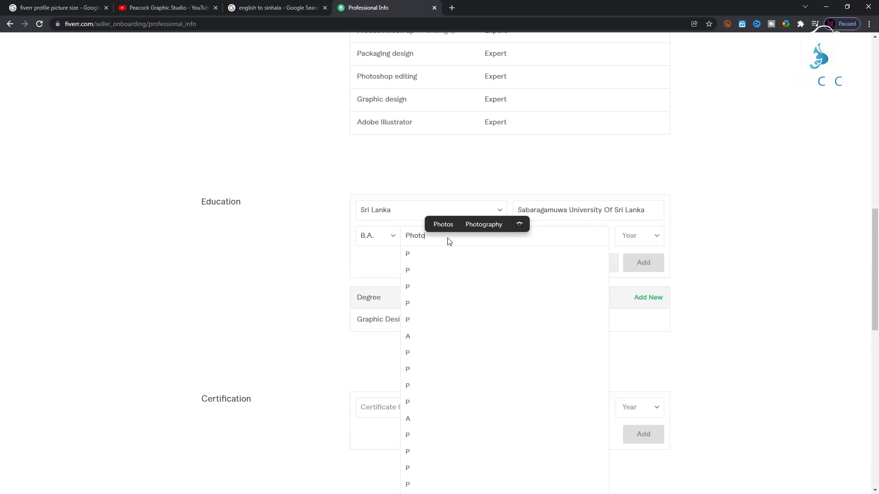
{"action": "type", "text": "shop "}
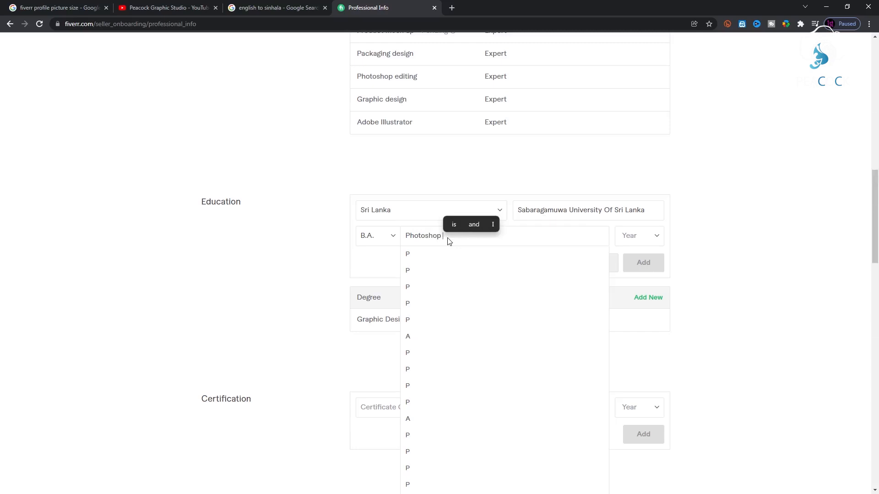
{"action": "type", "text": "Edi"}
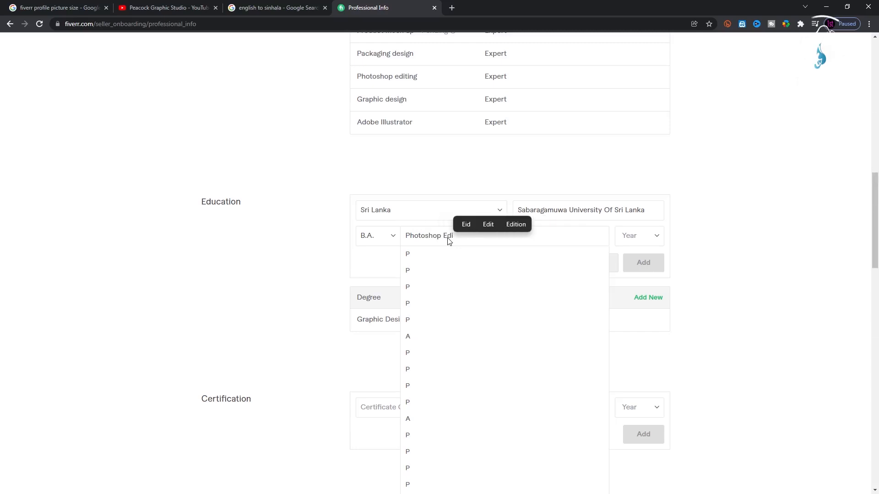
{"action": "left_click", "coordinate": [487, 255]}
{"action": "left_click", "coordinate": [651, 241]}
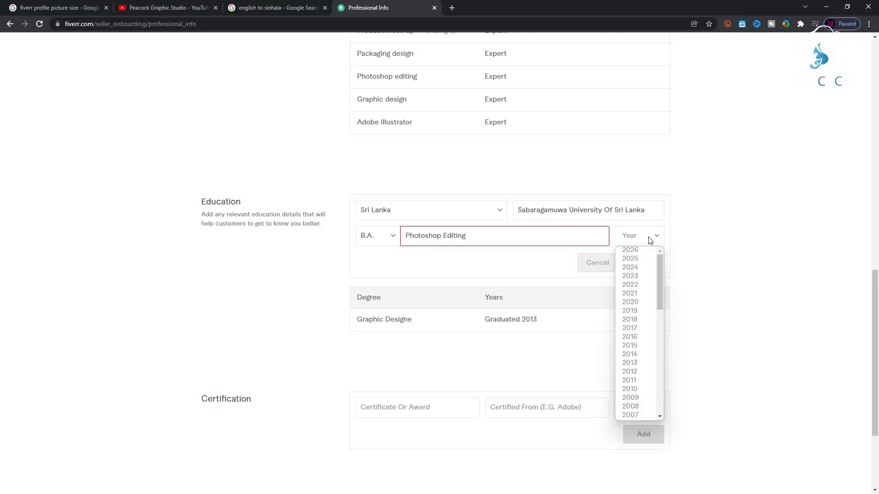
{"action": "left_click", "coordinate": [630, 354]}
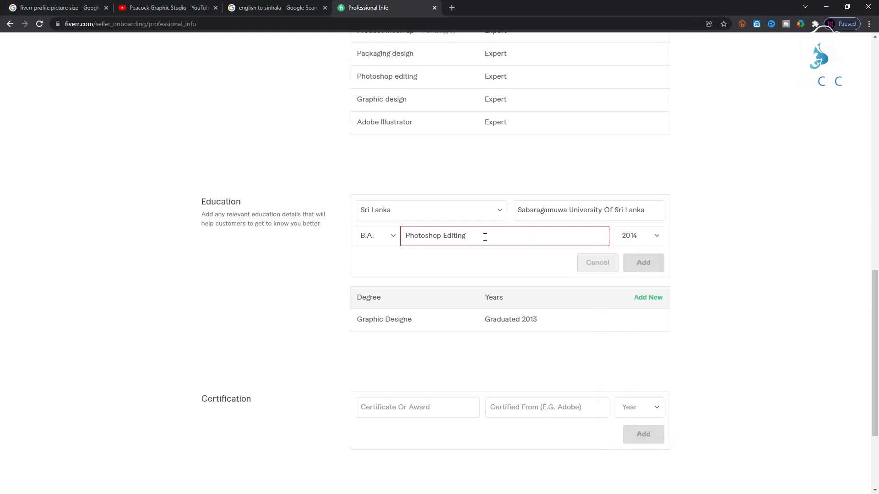
{"action": "left_click", "coordinate": [643, 263]}
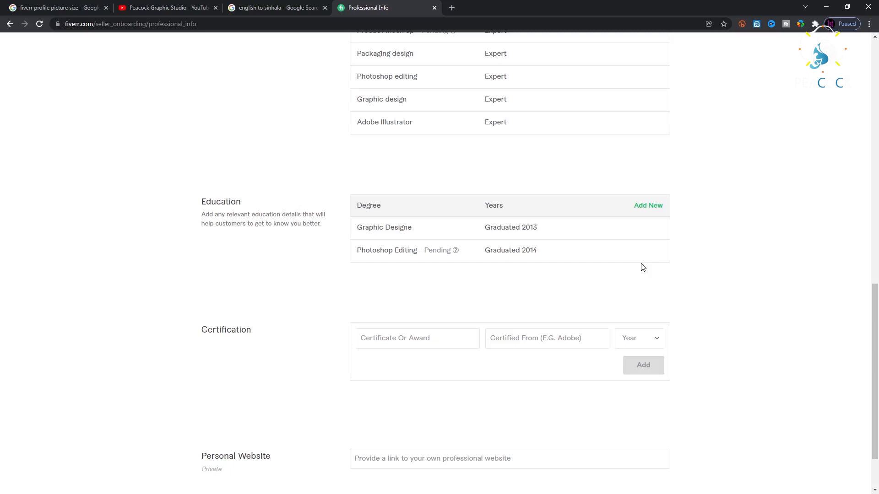
{"action": "left_click", "coordinate": [648, 205]}
Fill in Sri Lanka, Sabaragamuwa University and B.A. for the new degree.
{"action": "left_click", "coordinate": [412, 209]}
{"action": "key", "text": "s"}
{"action": "scroll", "coordinate": [425, 295], "scroll_direction": "down", "scroll_amount": 5}
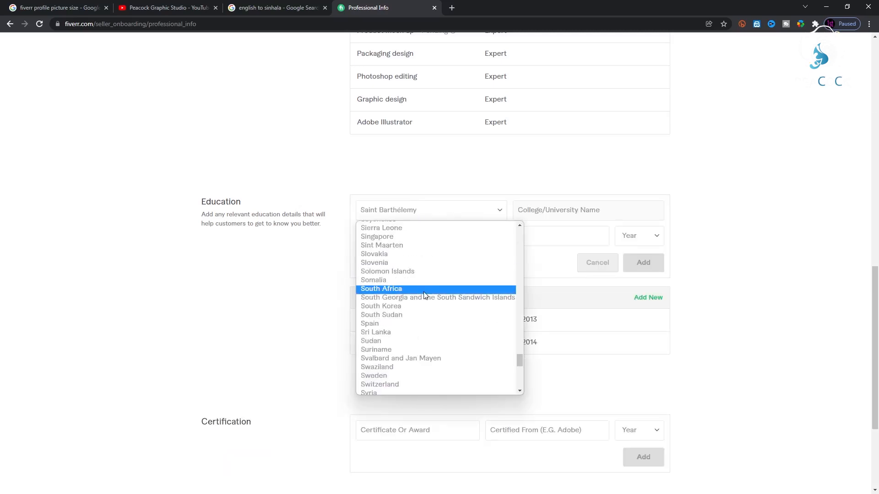
{"action": "left_click", "coordinate": [376, 332]}
{"action": "left_click", "coordinate": [569, 209]}
{"action": "type", "text": "S"}
{"action": "left_click", "coordinate": [574, 380]}
{"action": "left_click", "coordinate": [376, 236]}
{"action": "left_click", "coordinate": [367, 258]}
Set the major to Packaging Design and graduation year 2013, then add the degree.
{"action": "left_click", "coordinate": [457, 239]}
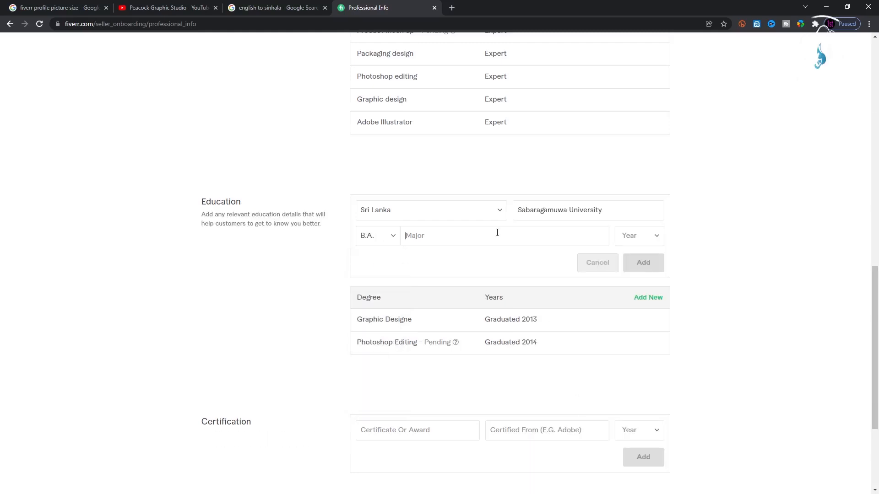
{"action": "type", "text": "Pa"}
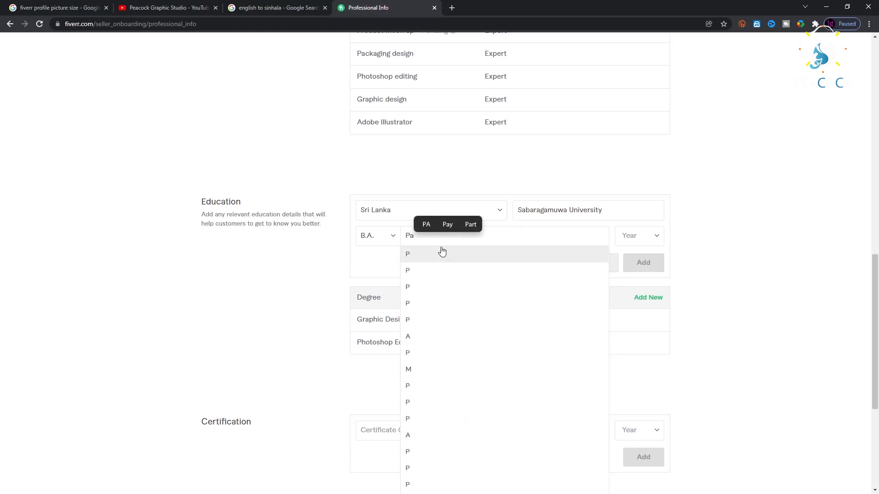
{"action": "type", "text": "c"}
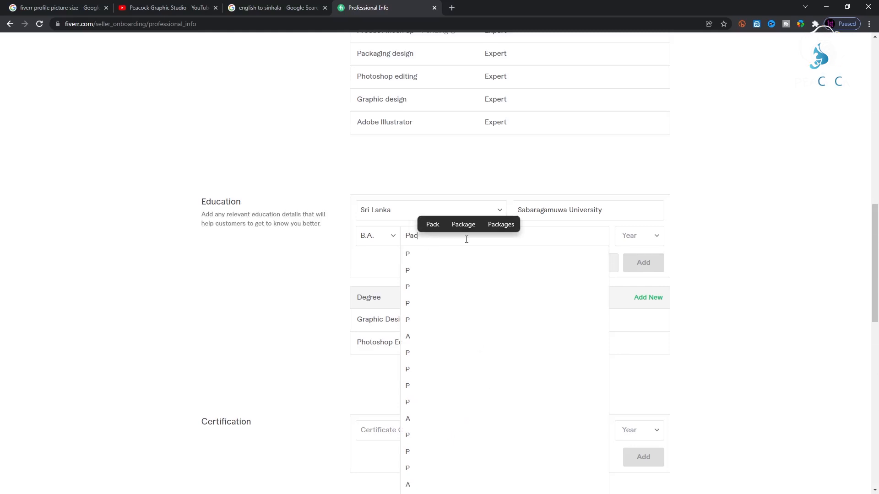
{"action": "type", "text": "ka"}
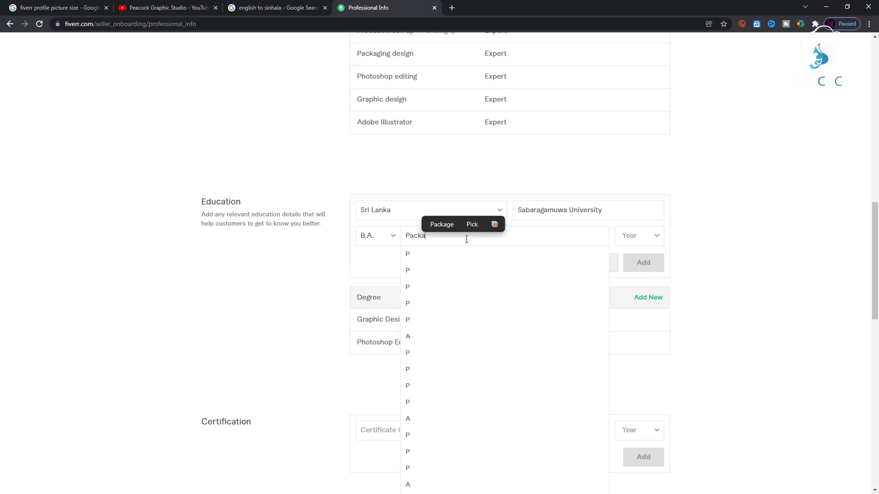
{"action": "type", "text": "g"}
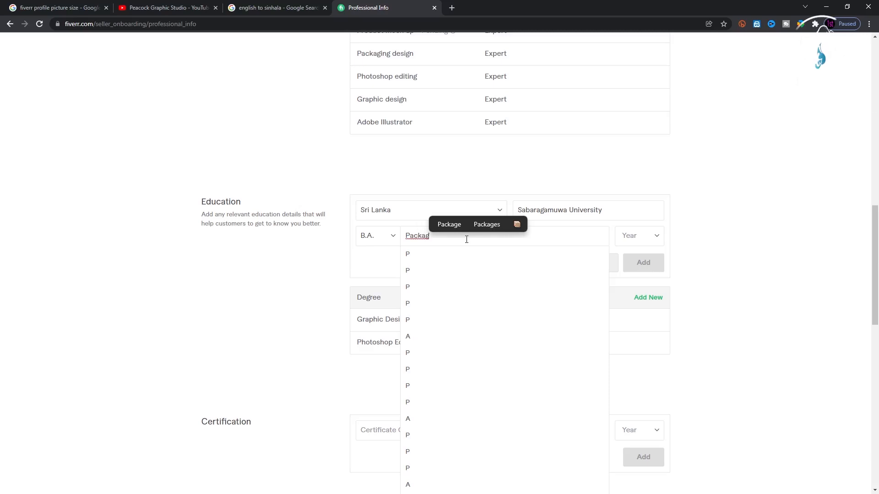
{"action": "type", "text": "in"}
{"action": "left_click", "coordinate": [459, 226]}
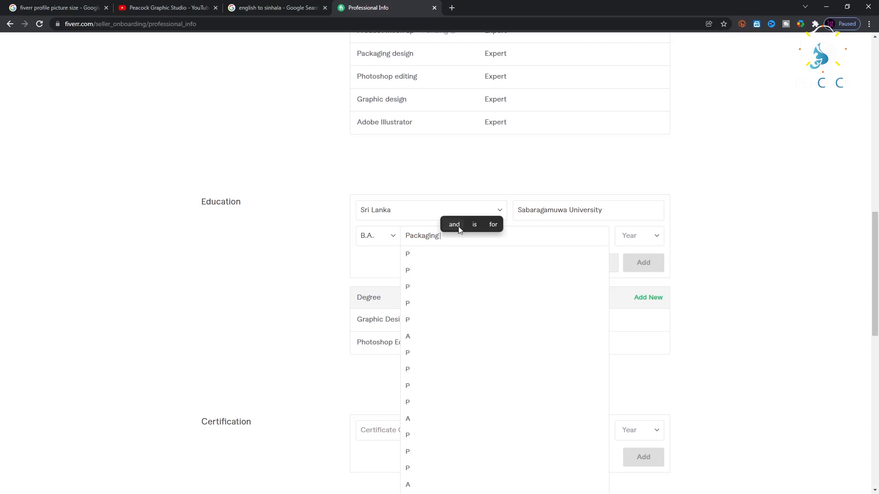
{"action": "type", "text": "De"}
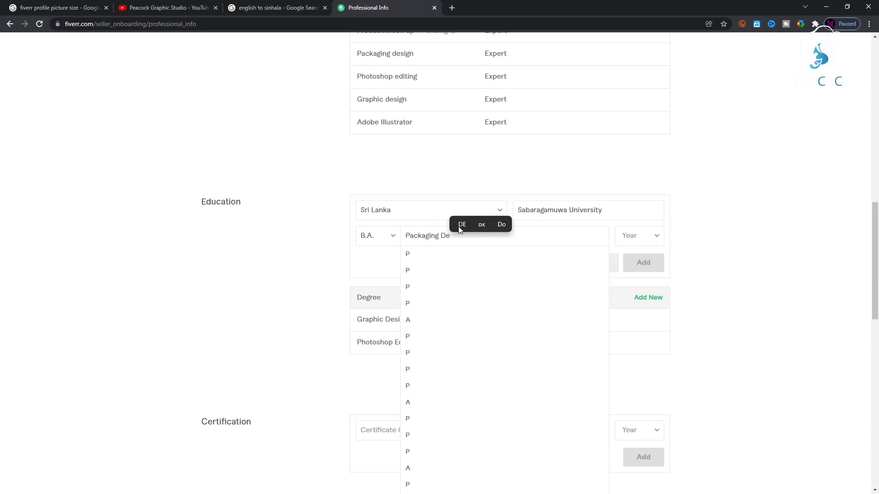
{"action": "type", "text": "si"}
{"action": "left_click", "coordinate": [459, 227]}
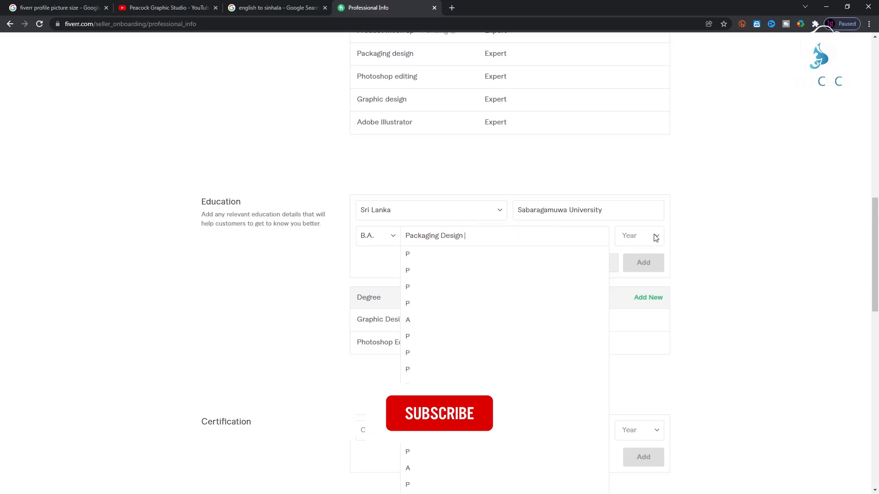
{"action": "left_click", "coordinate": [653, 235]}
{"action": "left_click", "coordinate": [490, 238]}
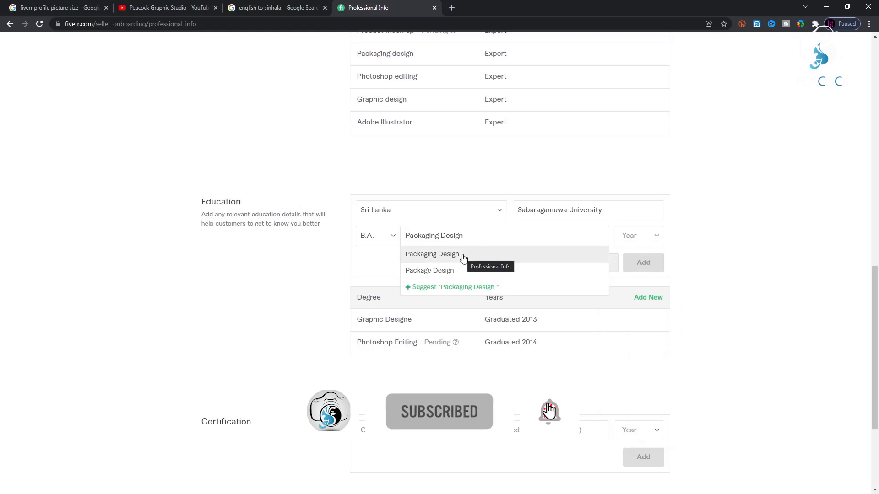
{"action": "left_click", "coordinate": [475, 291]}
{"action": "left_click", "coordinate": [653, 236]}
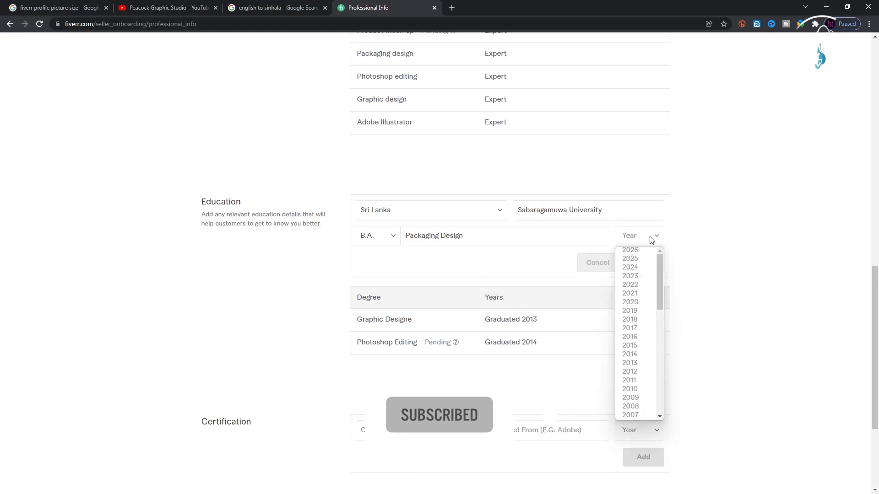
{"action": "left_click", "coordinate": [658, 357]}
{"action": "left_click", "coordinate": [636, 262]}
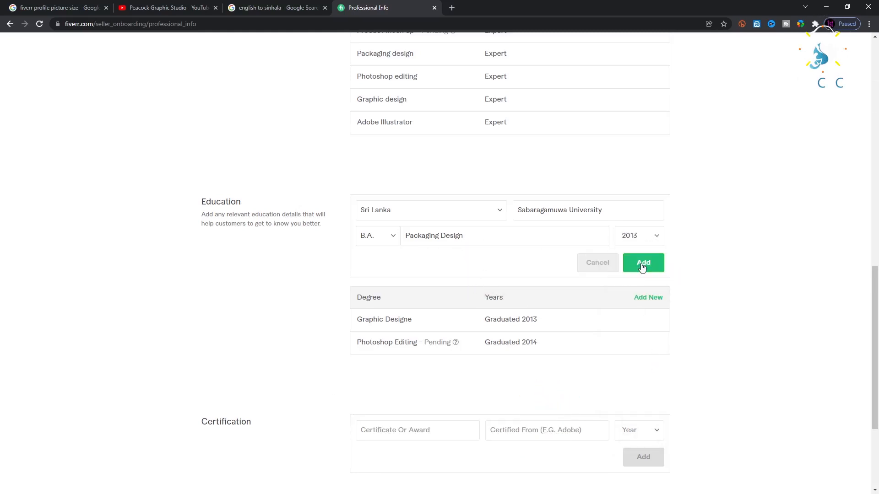
{"action": "left_click", "coordinate": [429, 362]}
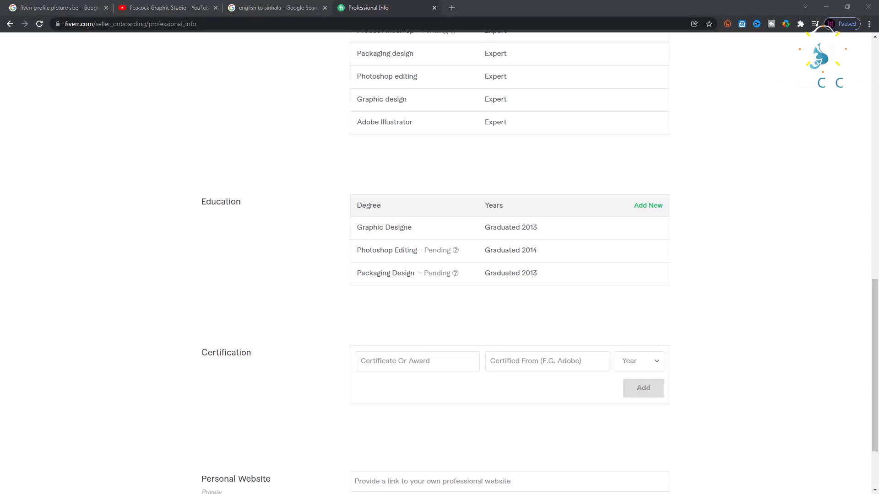
Add an Adobe Photoshop certificate from Adobe, dated 2016.
{"action": "left_click", "coordinate": [405, 361]}
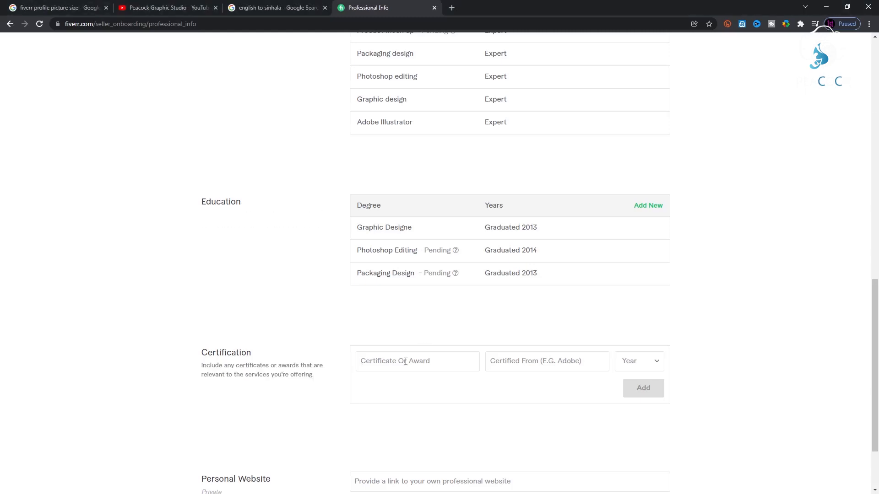
{"action": "type", "text": "Adobe P"}
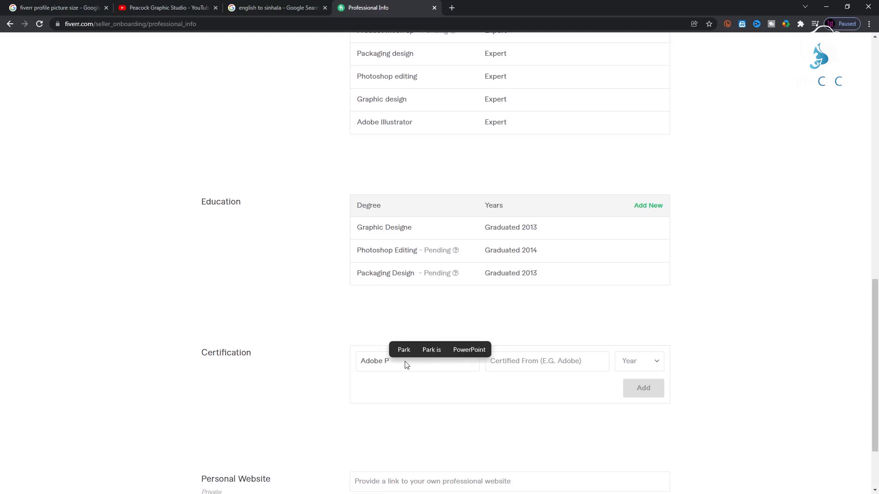
{"action": "type", "text": "hotoshop"}
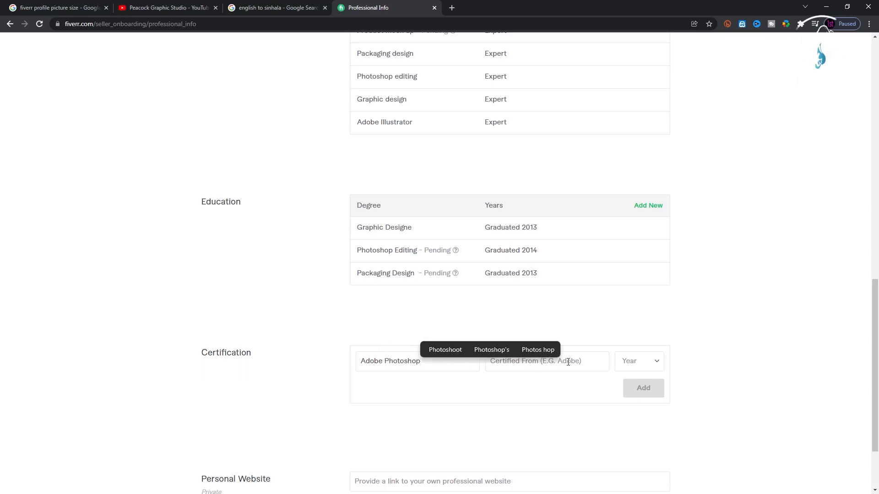
{"action": "left_click", "coordinate": [530, 357]}
{"action": "type", "text": "Adobe"}
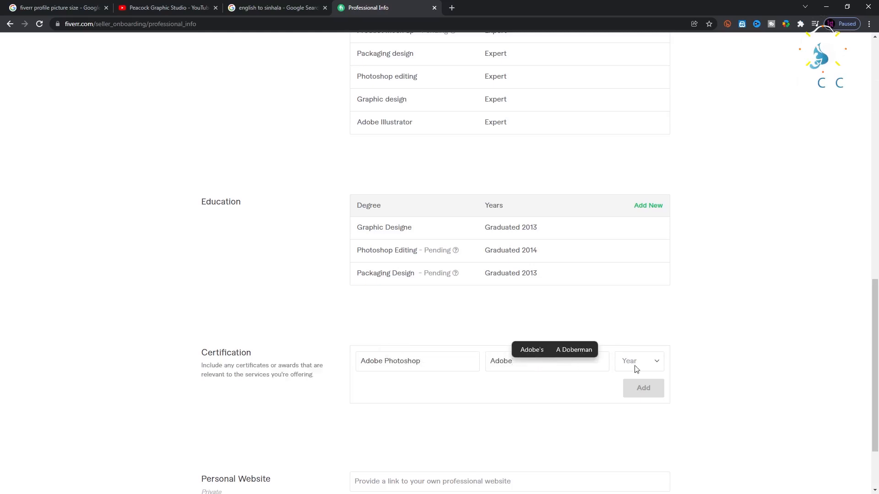
{"action": "left_click", "coordinate": [635, 362]}
{"action": "left_click", "coordinate": [641, 225]}
{"action": "left_click", "coordinate": [645, 387]}
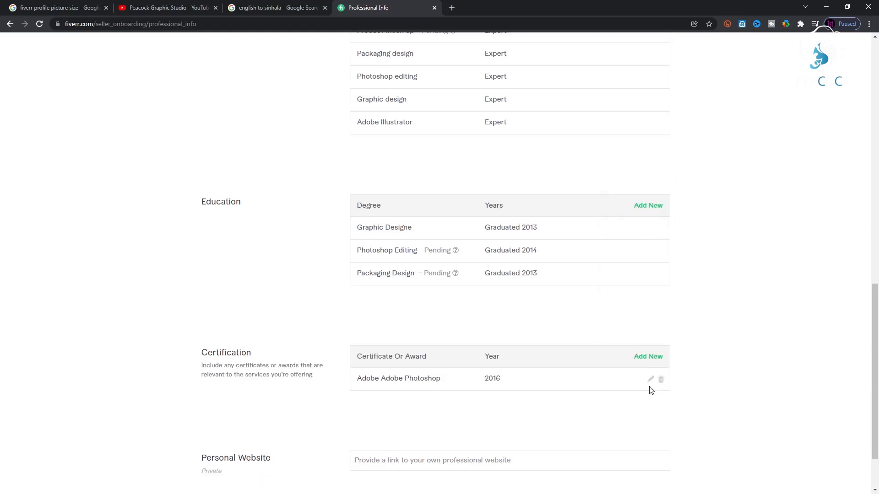
Add a second certificate, Adobe Illustrator from Adobe, dated 2017.
{"action": "left_click", "coordinate": [649, 357]}
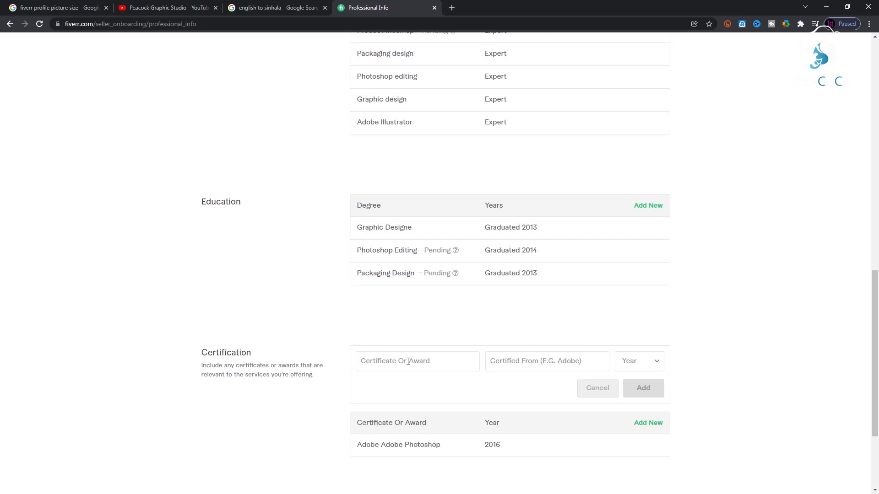
{"action": "type", "text": "Adobe Illus"}
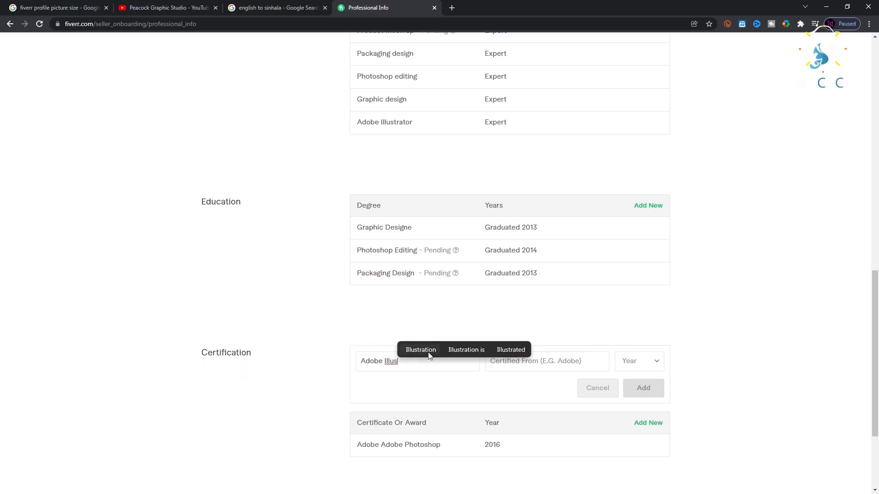
{"action": "left_click", "coordinate": [419, 350]}
{"action": "key", "text": "BackSpace"}
{"action": "key", "text": "BackSpace"}
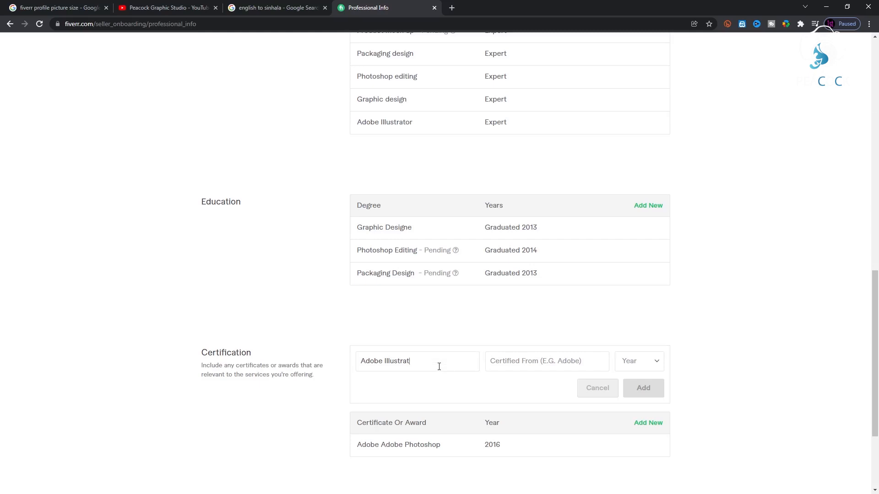
{"action": "left_click", "coordinate": [440, 349]}
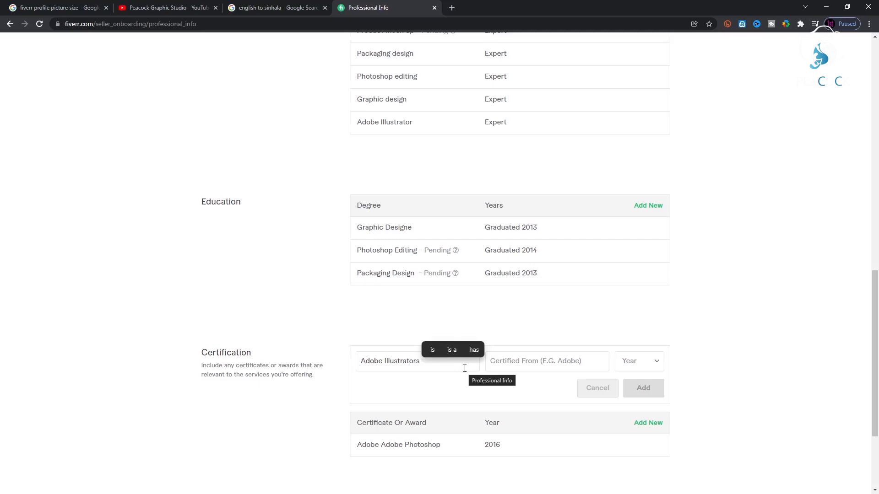
{"action": "key", "text": "BackSpace"}
{"action": "key", "text": "BackSpace"}
{"action": "left_click", "coordinate": [581, 361]}
{"action": "type", "text": "Adobe"}
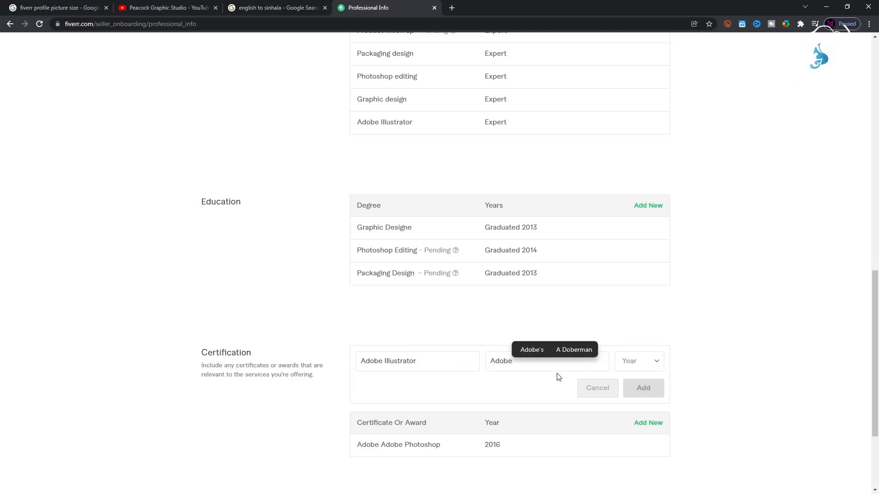
{"action": "left_click", "coordinate": [648, 361]}
{"action": "scroll", "coordinate": [645, 284], "scroll_direction": "down", "scroll_amount": 5}
{"action": "scroll", "coordinate": [642, 297], "scroll_direction": "up", "scroll_amount": 5}
{"action": "left_click", "coordinate": [641, 214]}
{"action": "left_click", "coordinate": [652, 389]}
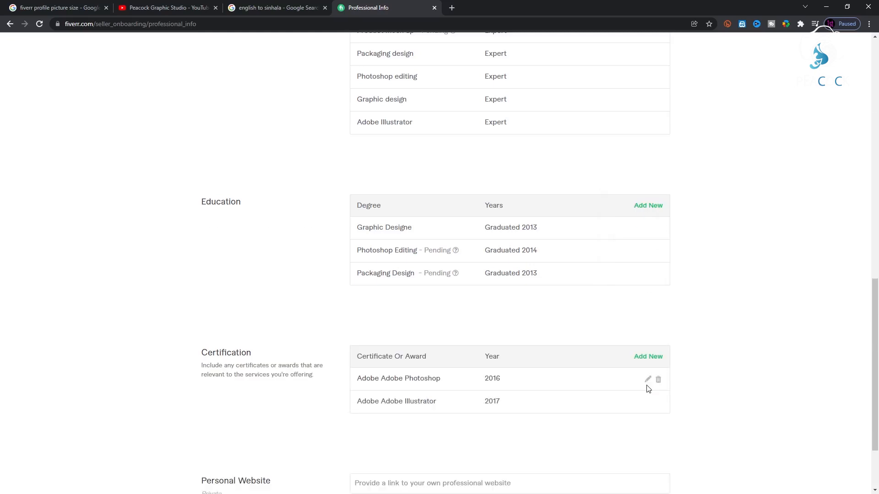
{"action": "scroll", "coordinate": [700, 414], "scroll_direction": "down", "scroll_amount": 2}
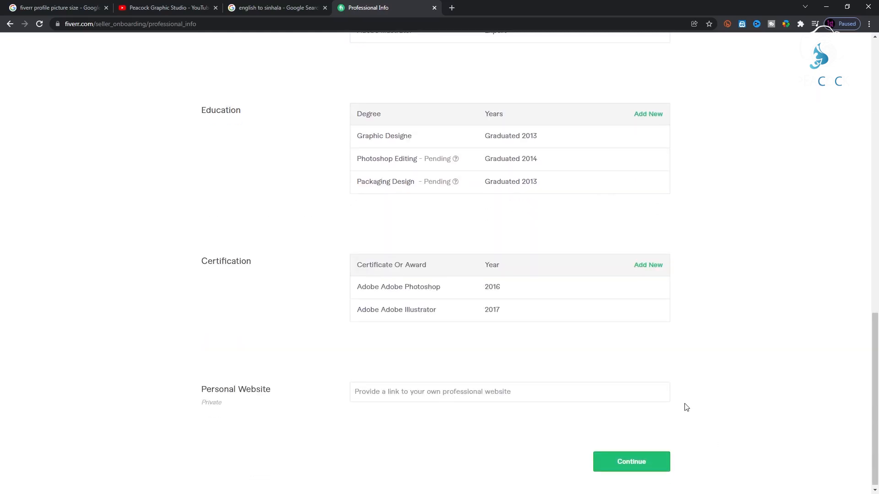
Go to the Linked Accounts step and connect Google, entering the account password to sign in.
{"action": "left_click", "coordinate": [631, 462]}
{"action": "left_click", "coordinate": [632, 239]}
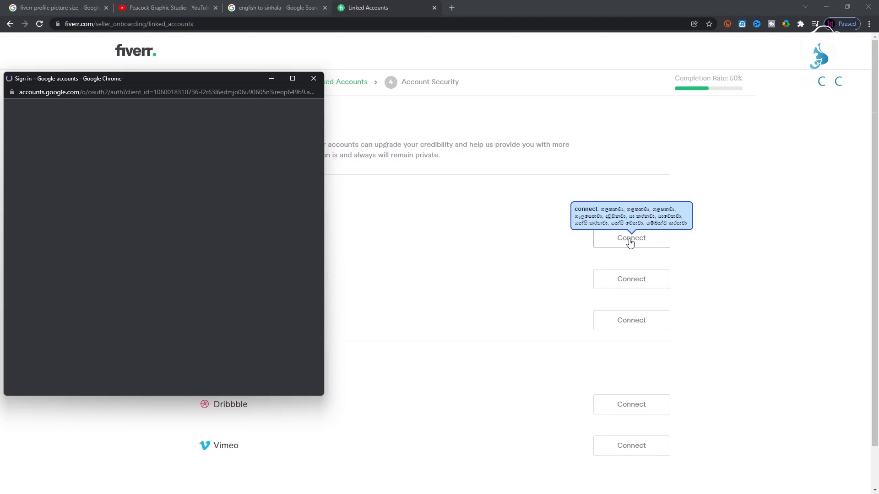
{"action": "left_click_drag", "start_coordinate": [188, 79], "coordinate": [354, 87]}
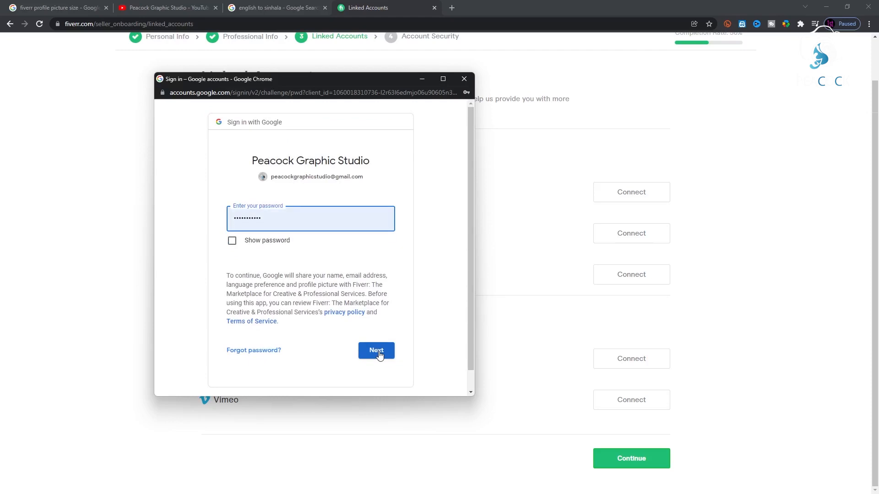
{"action": "left_click", "coordinate": [378, 352]}
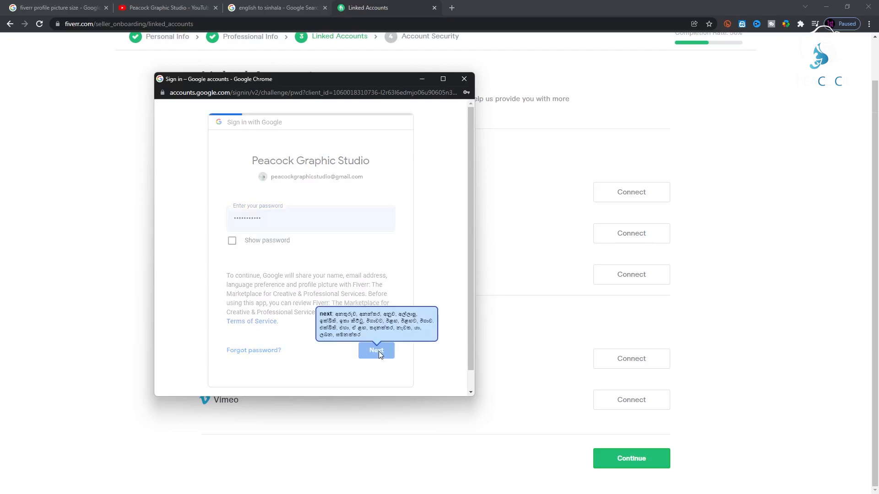